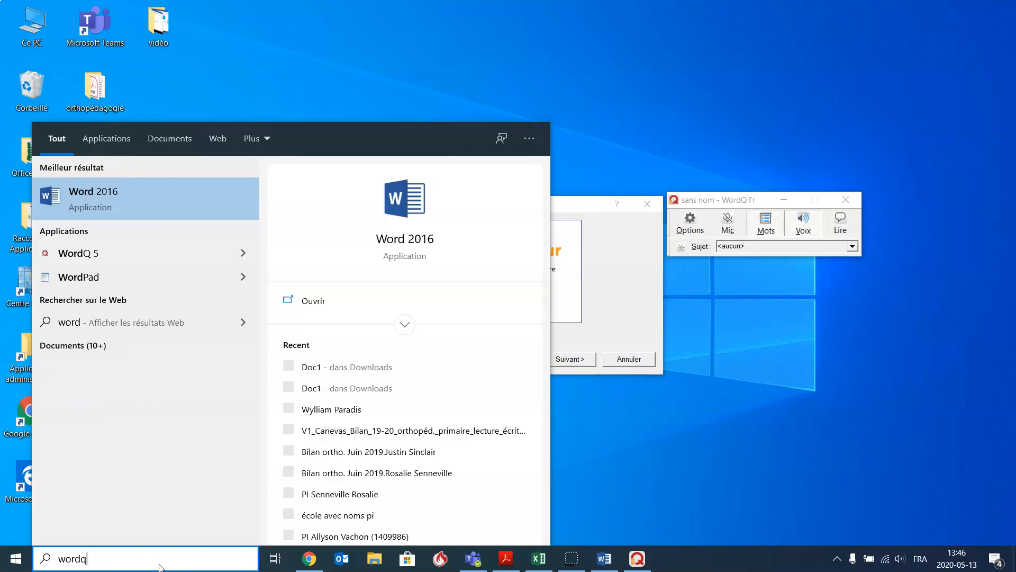
# Begin a new WordQ user with the Canadian - Advanced vocabulary from English (Canadian).
pyautogui.click(103, 204)
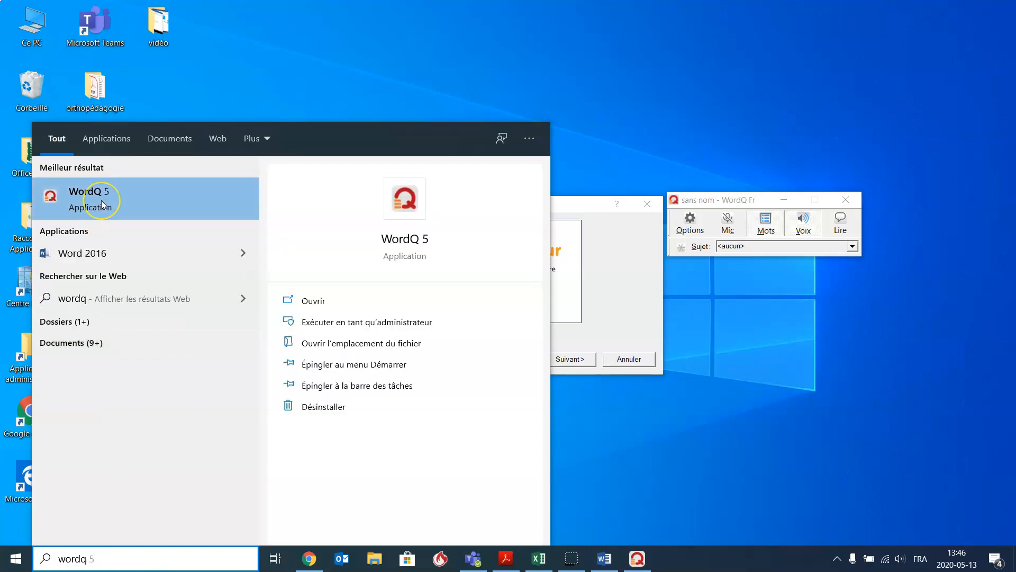
pyautogui.click(640, 91)
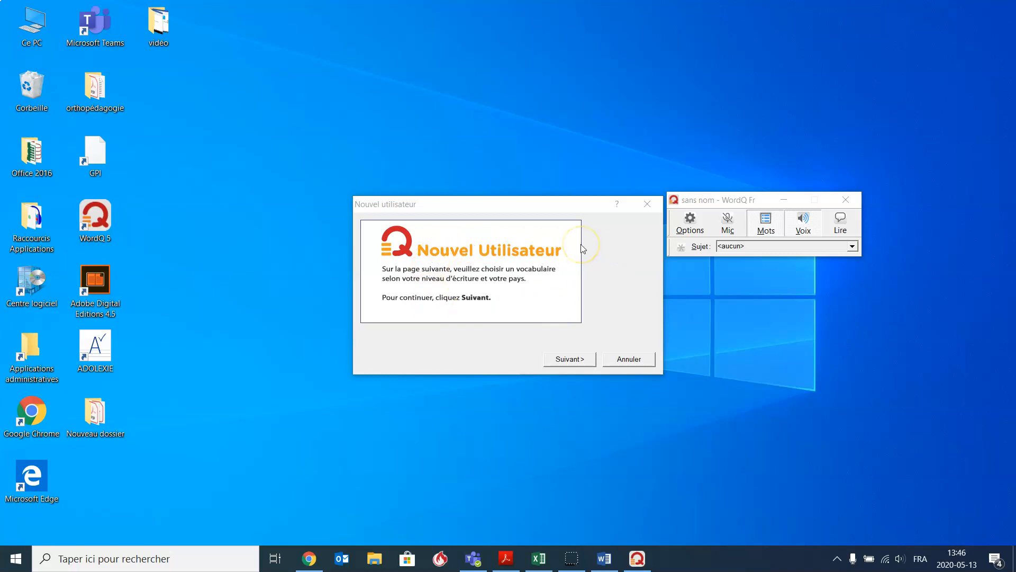
pyautogui.click(567, 359)
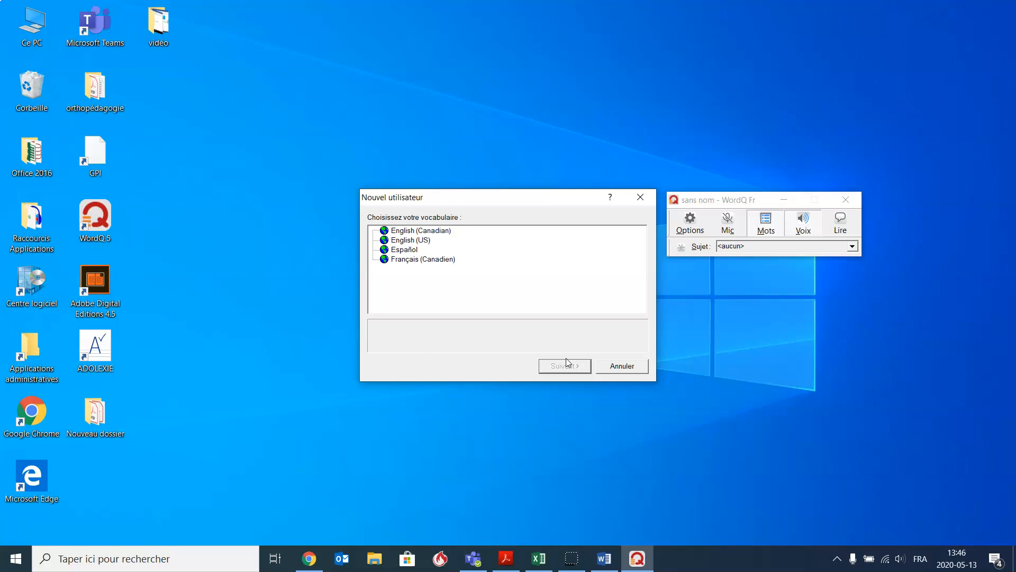
pyautogui.doubleClick(435, 232)
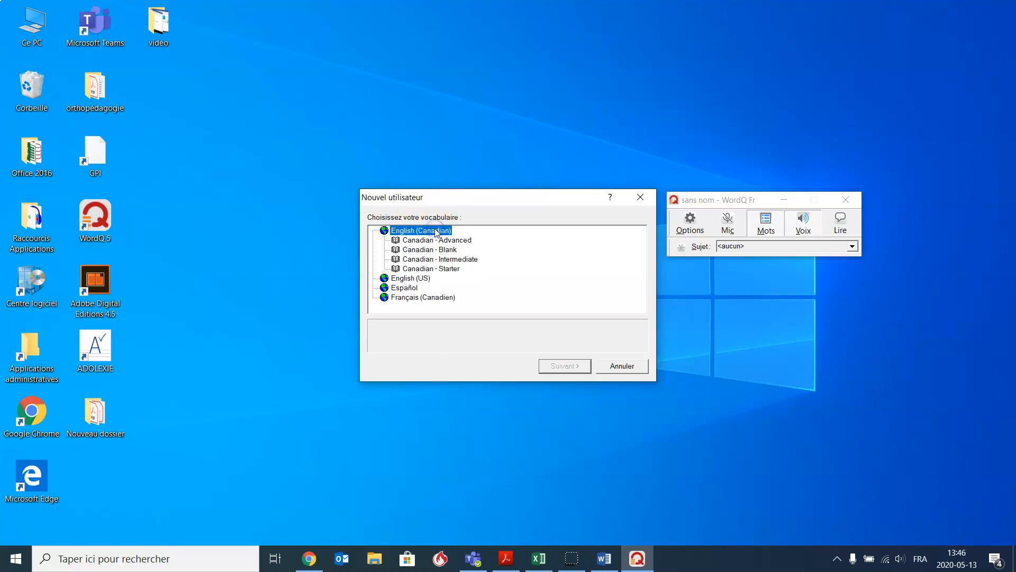
pyautogui.click(457, 242)
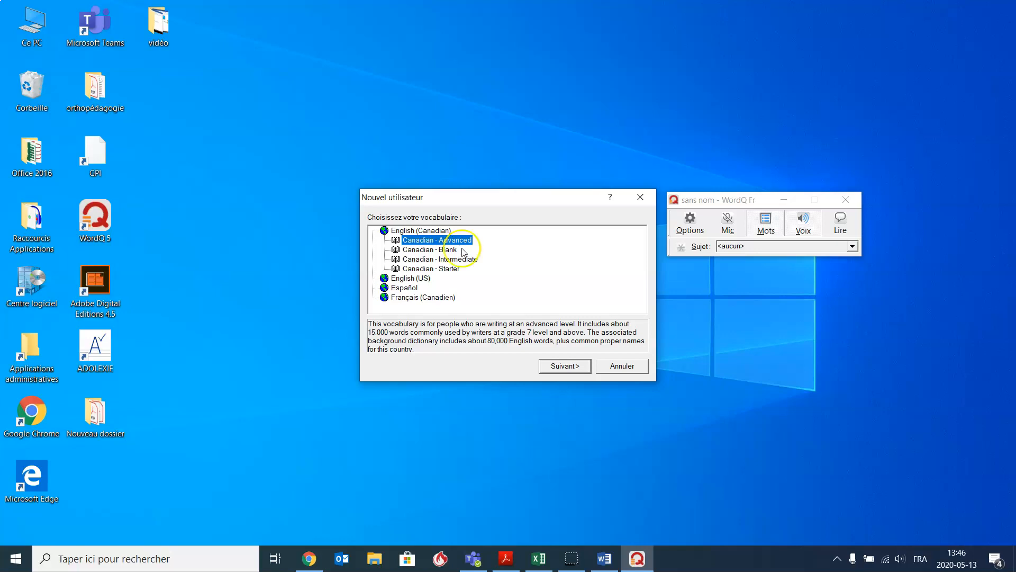
pyautogui.click(563, 365)
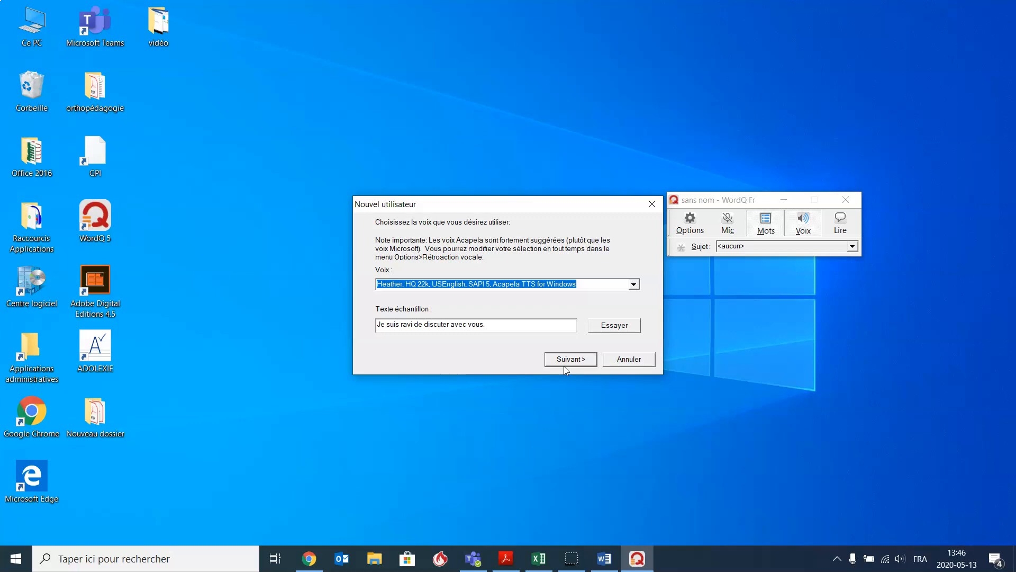
# Keep the Heather USEnglish voice, replace the sample text with a short English self-introduction, and try the voice out.
pyautogui.click(634, 285)
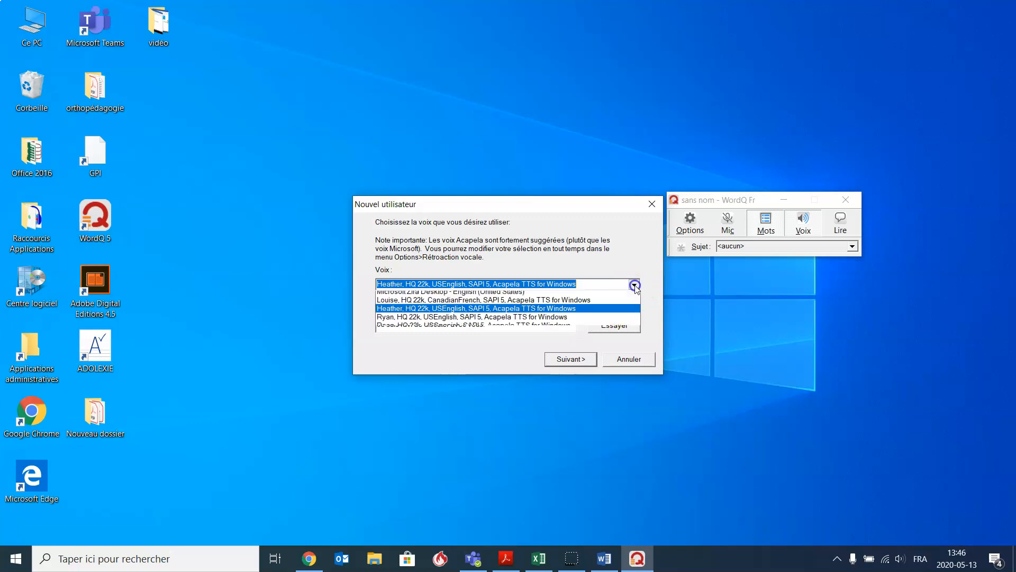
pyautogui.click(503, 248)
pyautogui.moveTo(486, 325); pyautogui.dragTo(326, 331)
pyautogui.press('BackSpace')
pyautogui.write('Hi, my name is Marie')
pyautogui.click(614, 326)
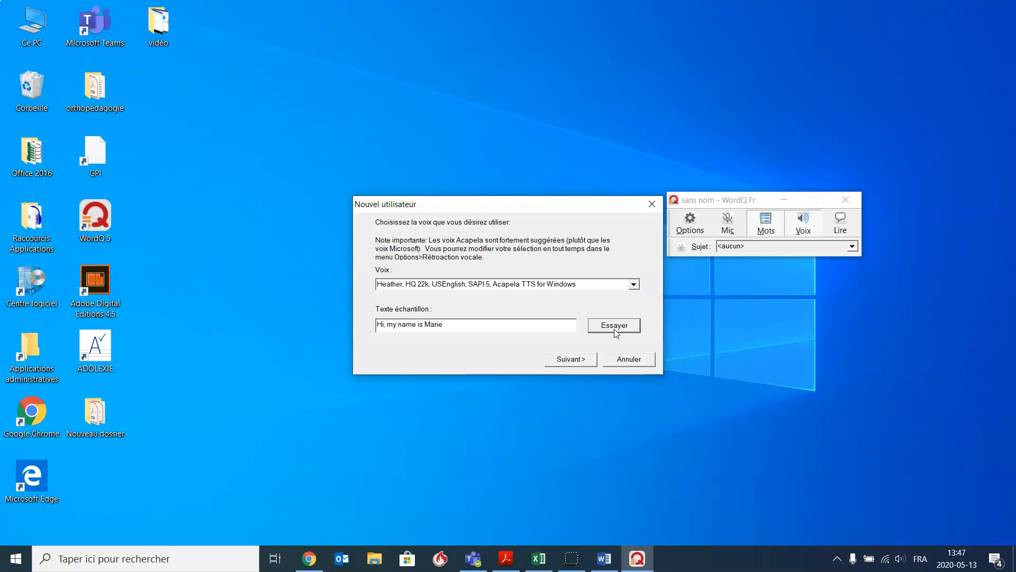
pyautogui.click(574, 359)
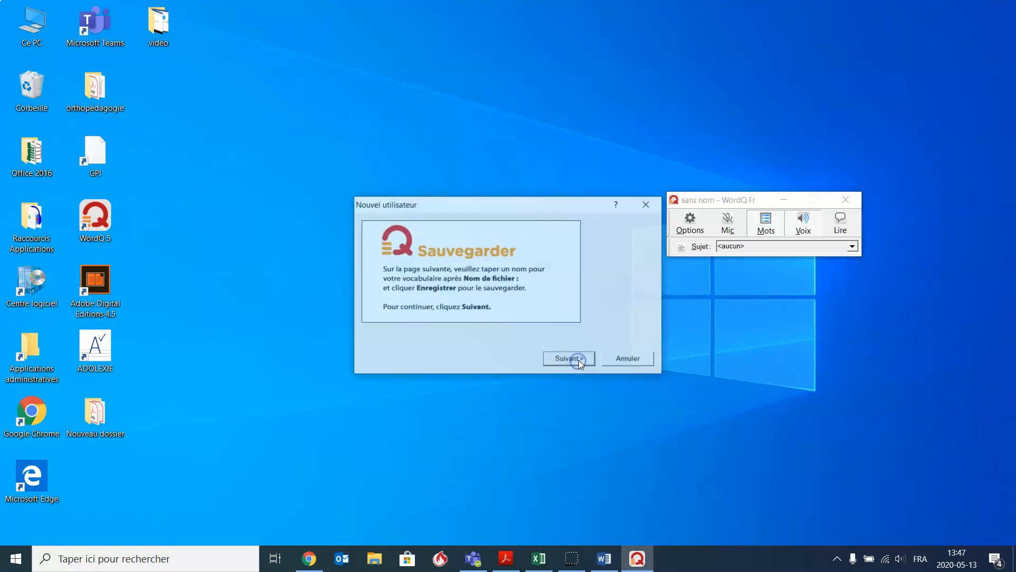
# Save the new user file as anglais in the WordQ folder.
pyautogui.click(582, 360)
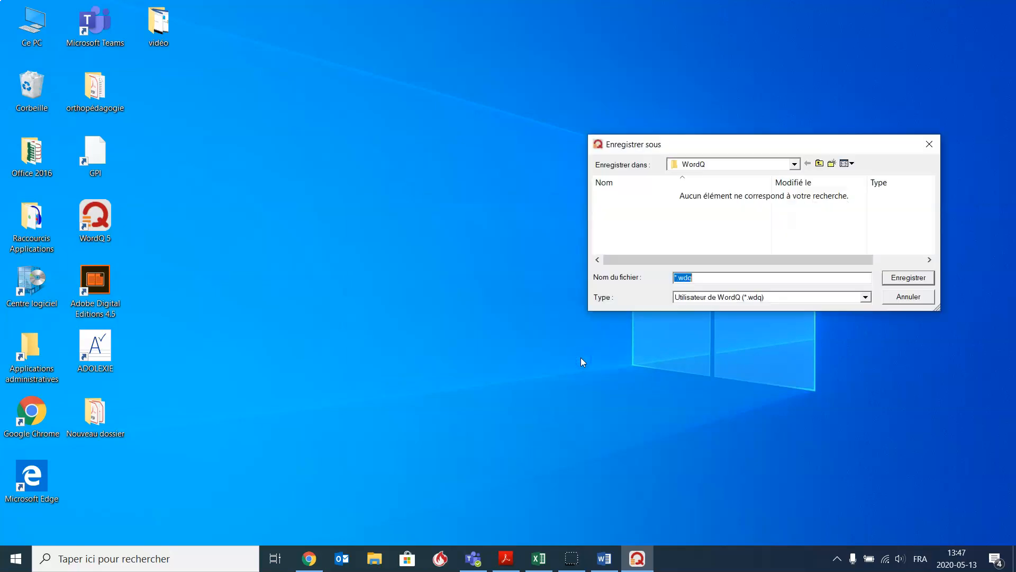
pyautogui.write('anglais')
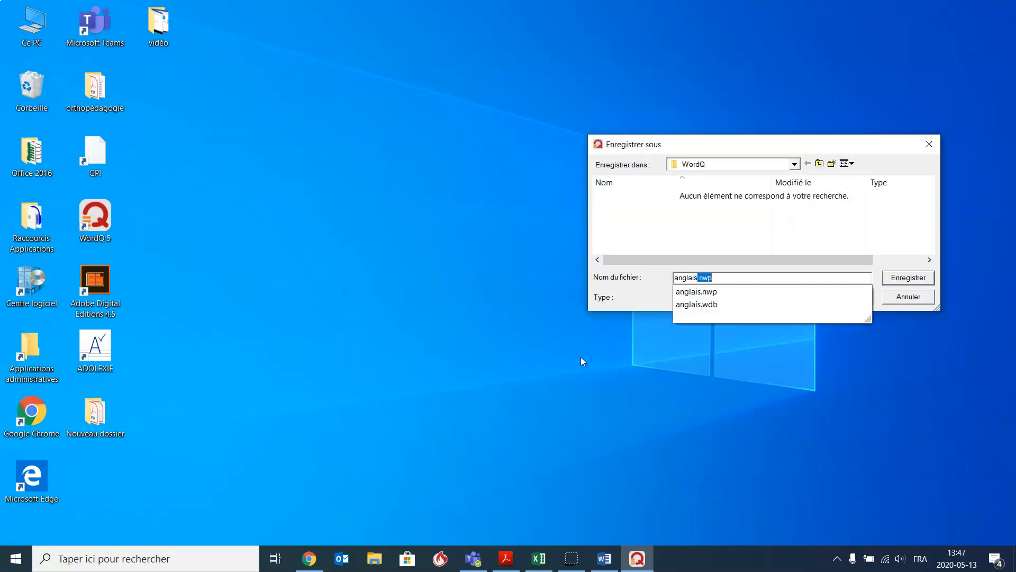
pyautogui.press('BackSpace')
pyautogui.click(904, 277)
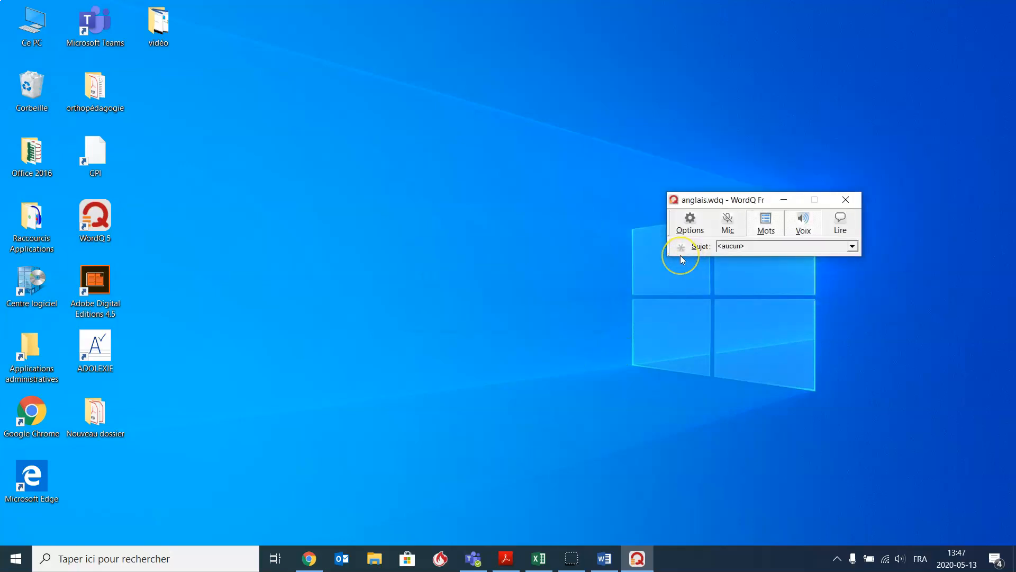
# Switch to Word and test the English word prediction in the blank document with the letter "j", removing it again.
pyautogui.click(604, 559)
pyautogui.click(402, 345)
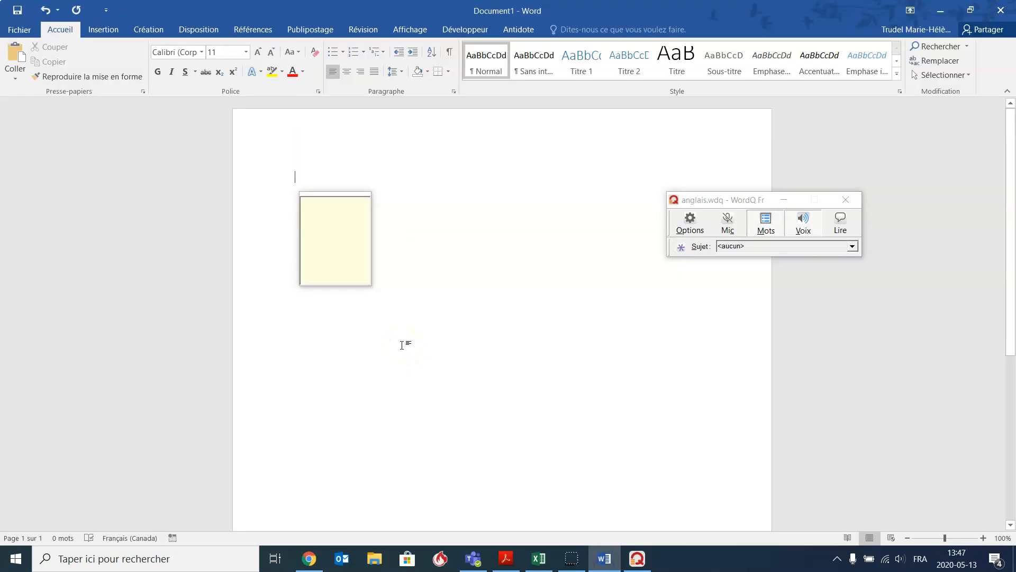
pyautogui.write('j')
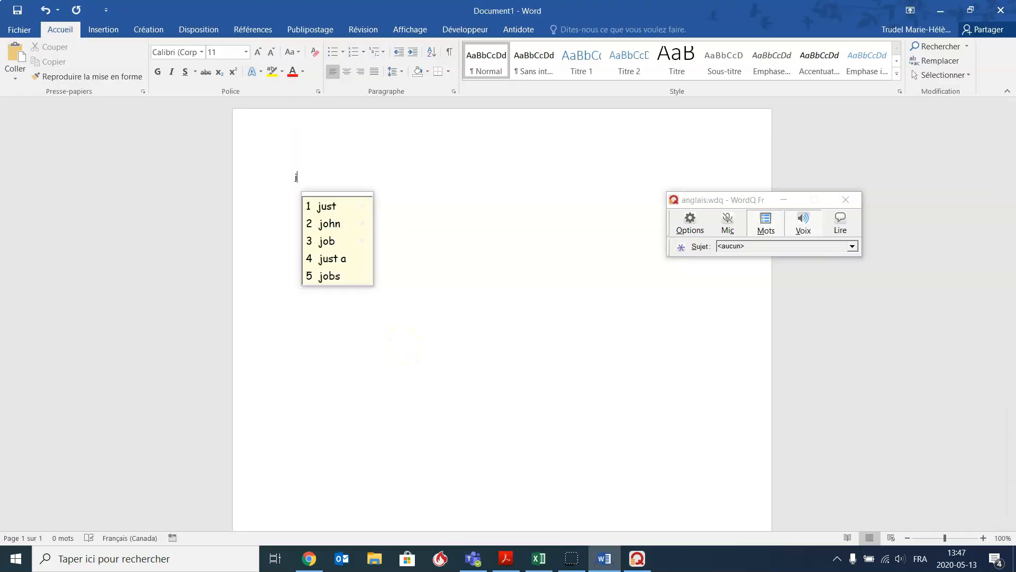
pyautogui.press('BackSpace')
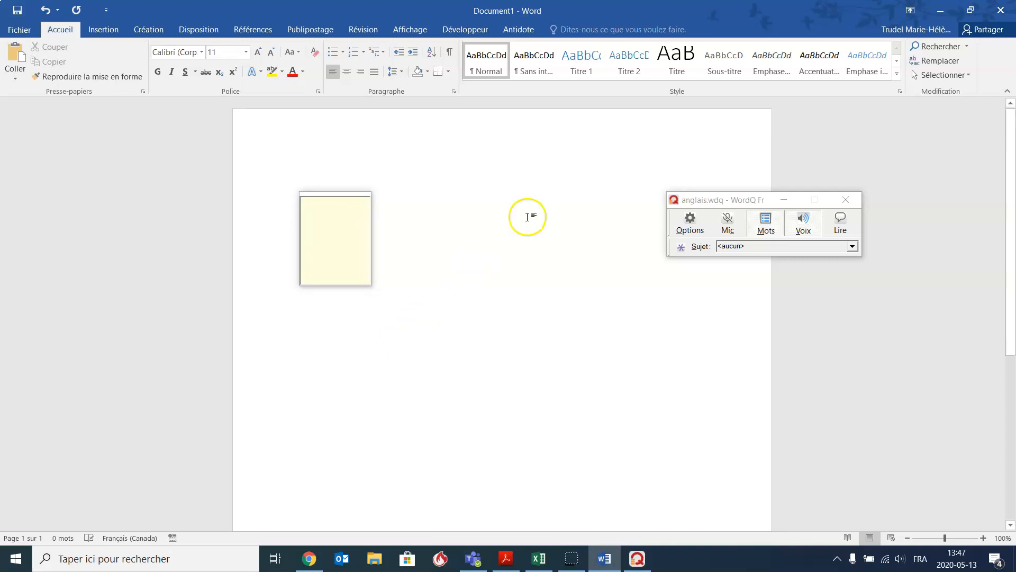
# Create another WordQ user with the vocabulary Français canadien : Général (nouvelle orthographe).
pyautogui.click(679, 229)
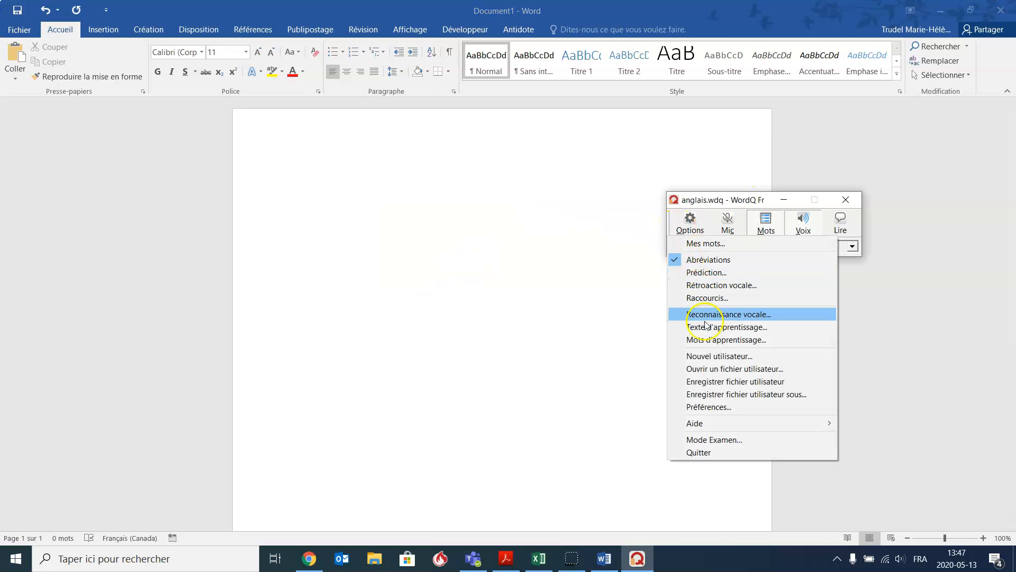
pyautogui.click(714, 354)
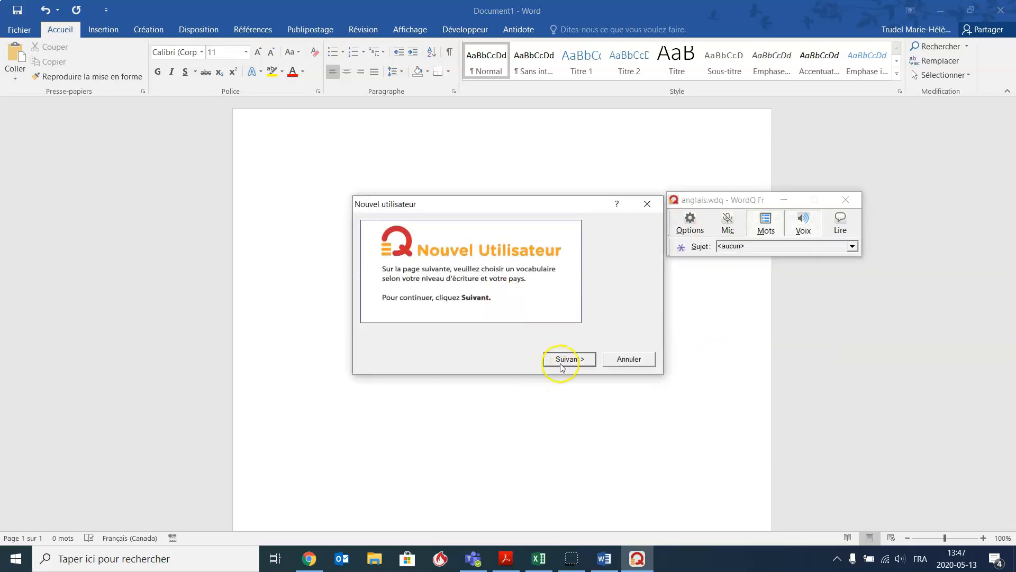
pyautogui.click(566, 360)
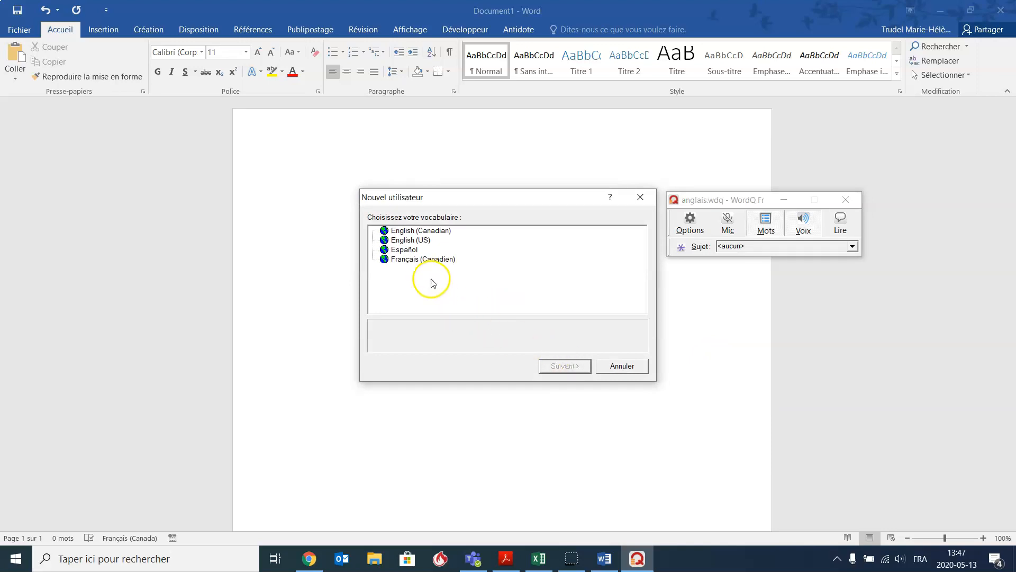
pyautogui.doubleClick(411, 260)
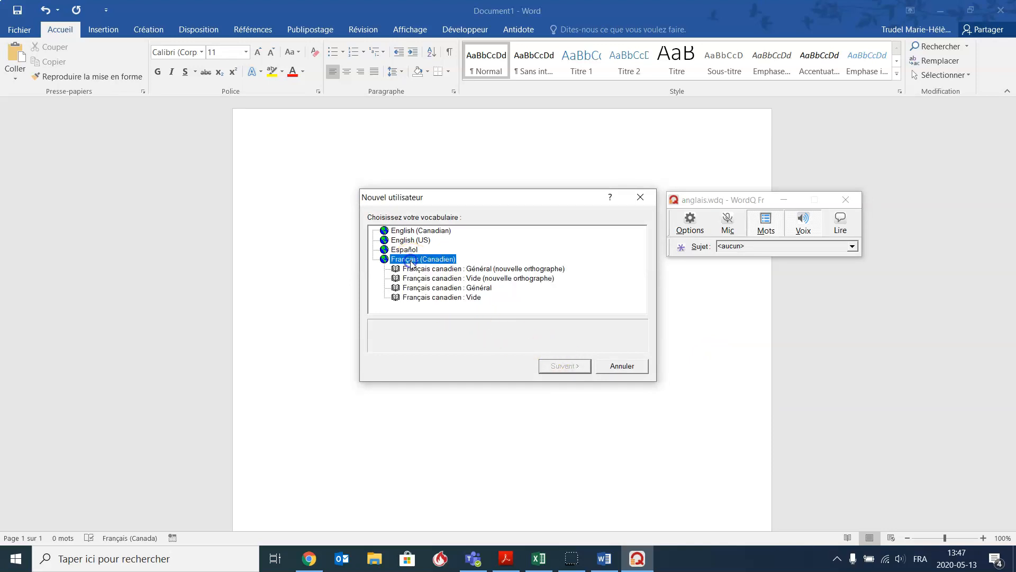
pyautogui.click(520, 270)
pyautogui.click(565, 365)
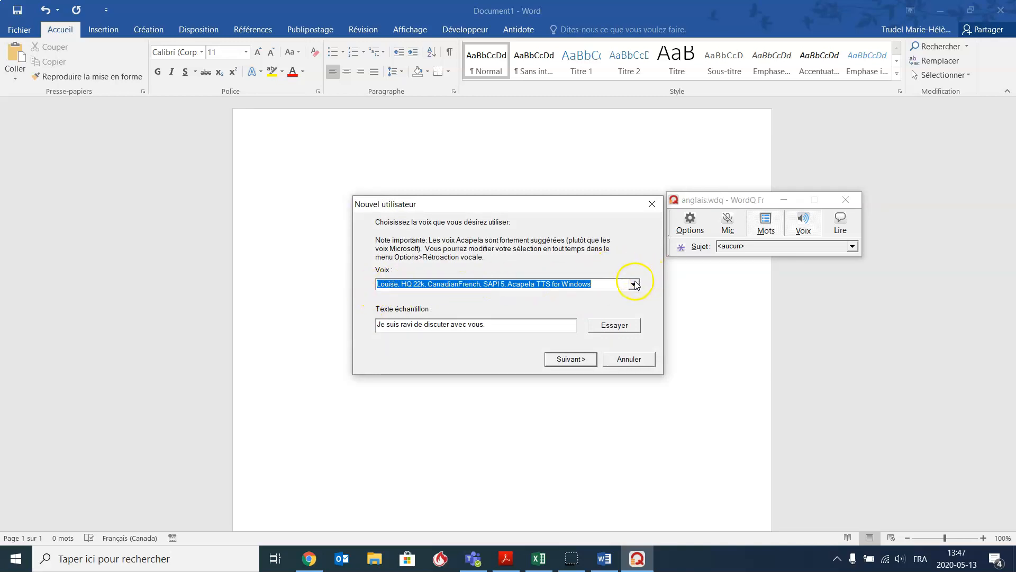
# Try out the Louise CanadianFrench voice and save the new user file as français.
pyautogui.click(610, 326)
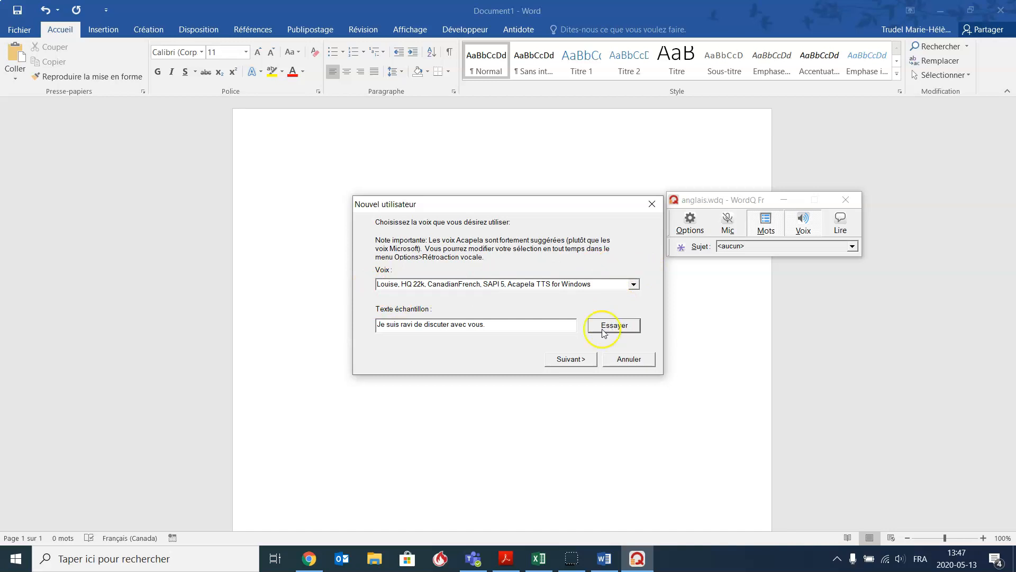
pyautogui.click(565, 360)
pyautogui.click(566, 360)
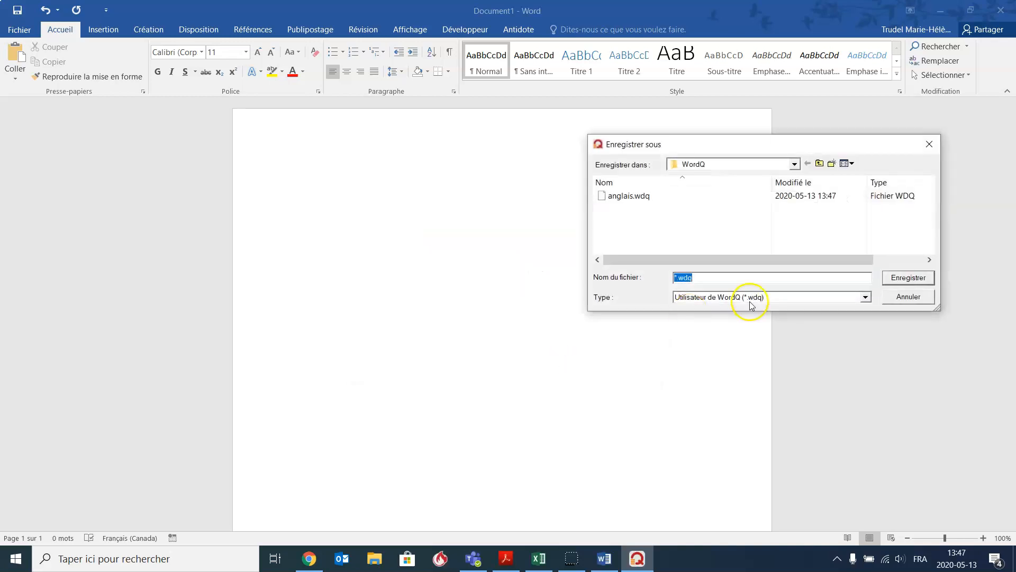
pyautogui.write('français')
pyautogui.press('Delete')
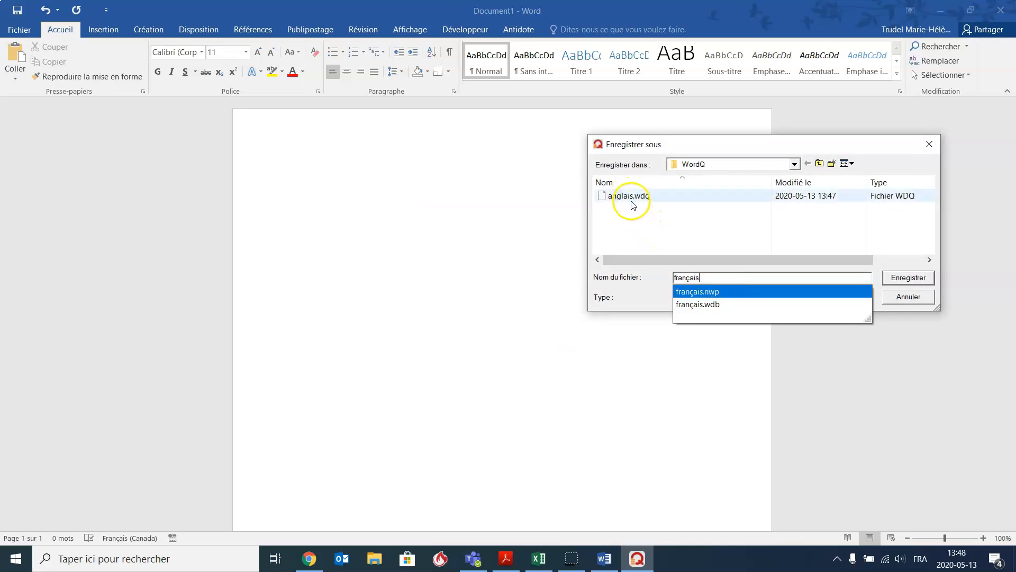
pyautogui.click(899, 277)
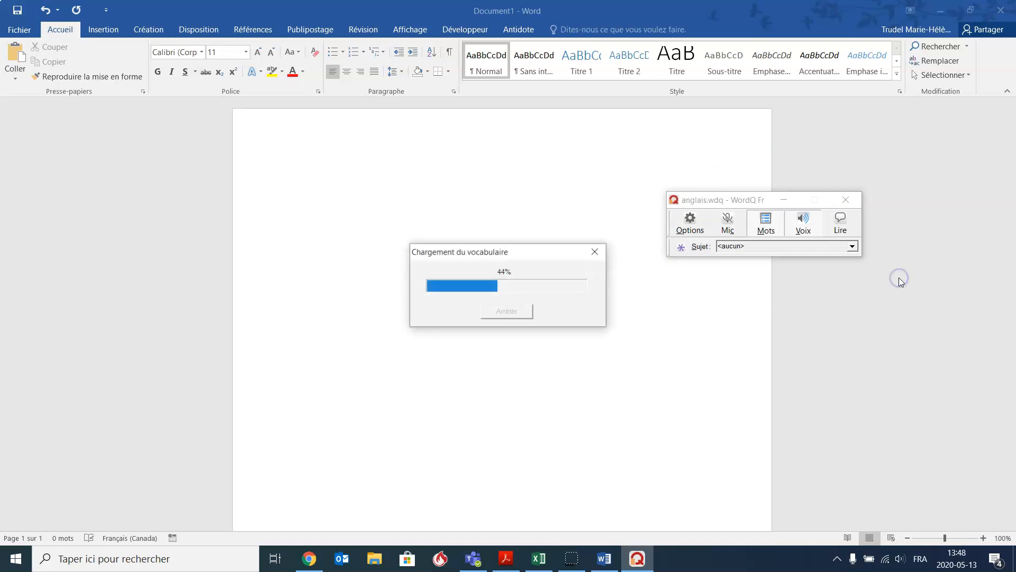
pyautogui.click(577, 344)
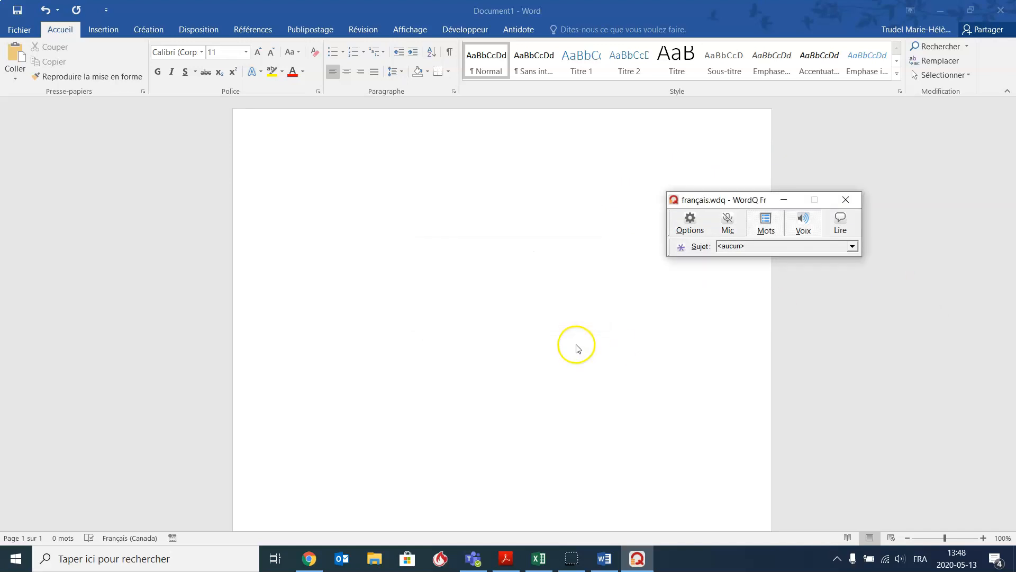
# Open the existing WordQ user file français.wdq.
pyautogui.click(692, 226)
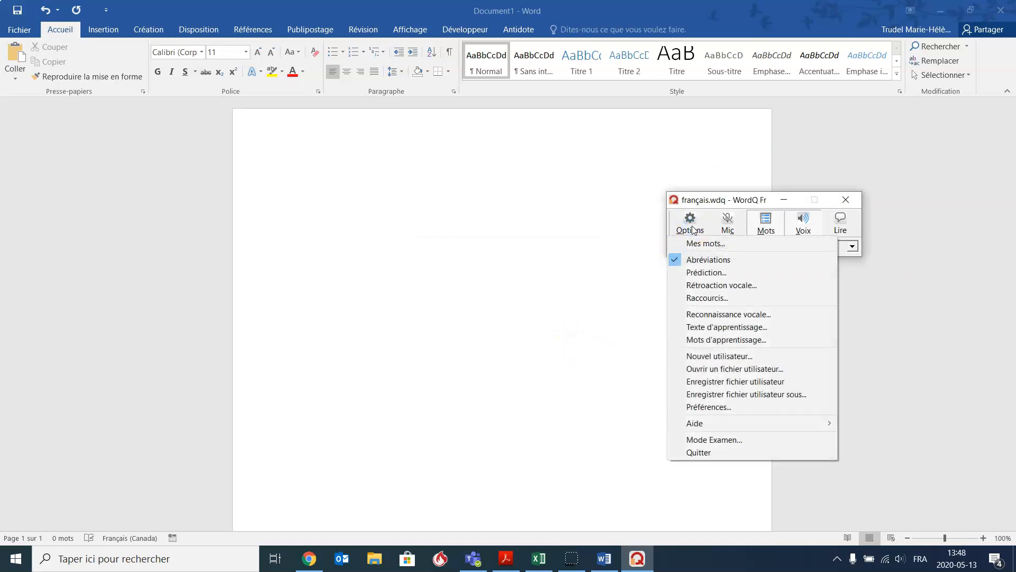
pyautogui.click(728, 370)
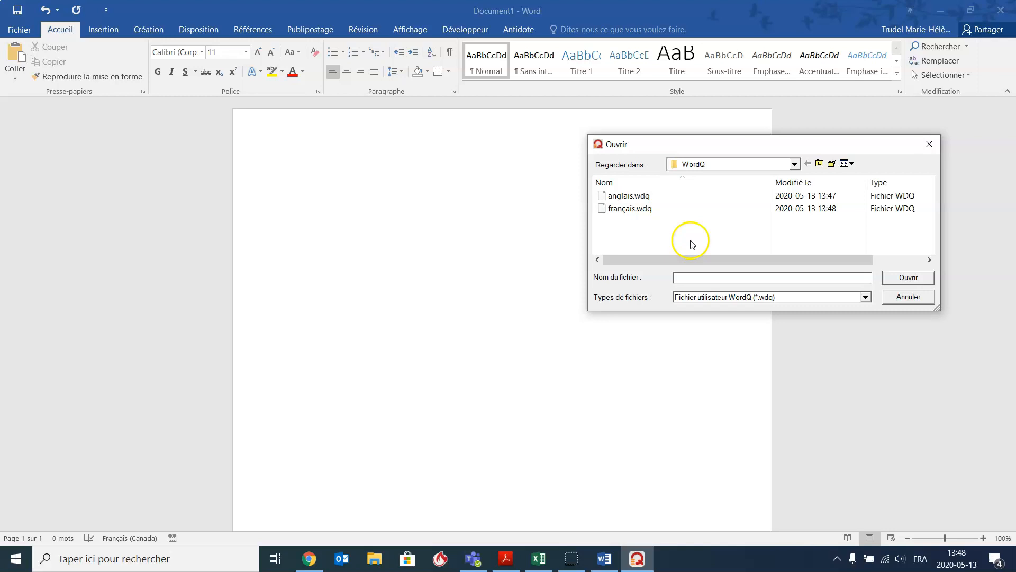
pyautogui.click(634, 212)
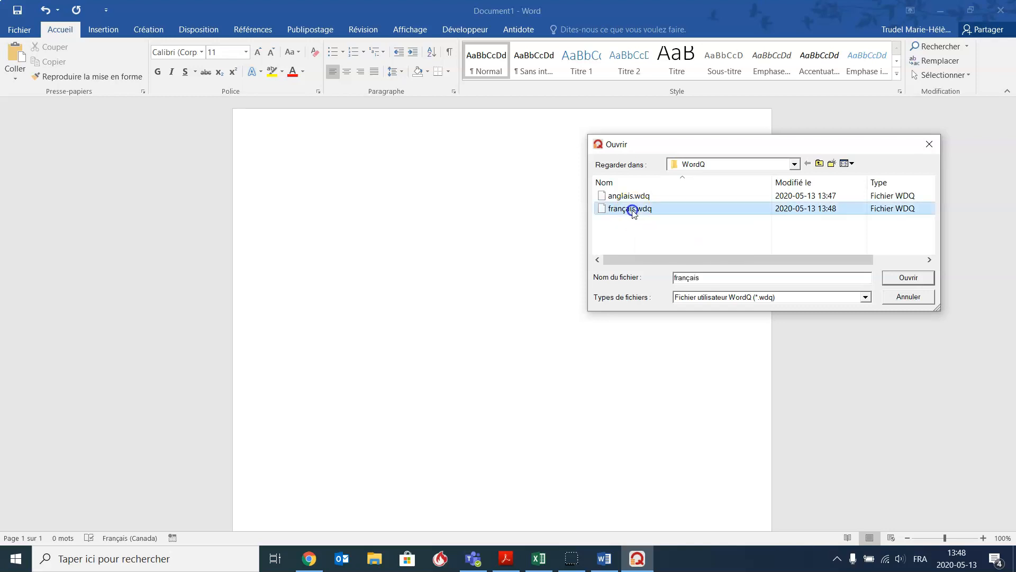
pyautogui.click(911, 277)
# Test the French word prediction in the blank Word document with the letter "m".
pyautogui.click(385, 241)
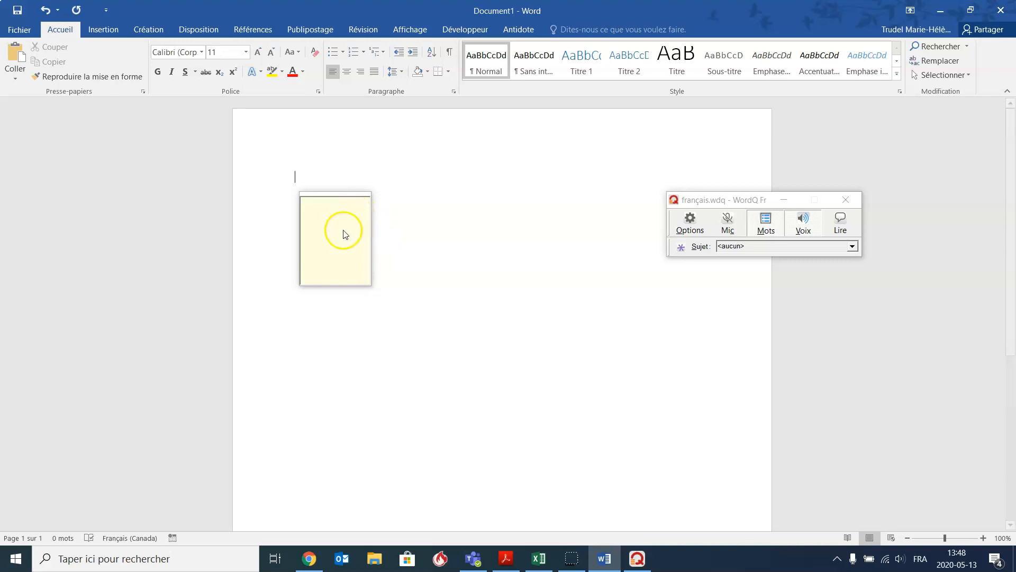
pyautogui.click(767, 224)
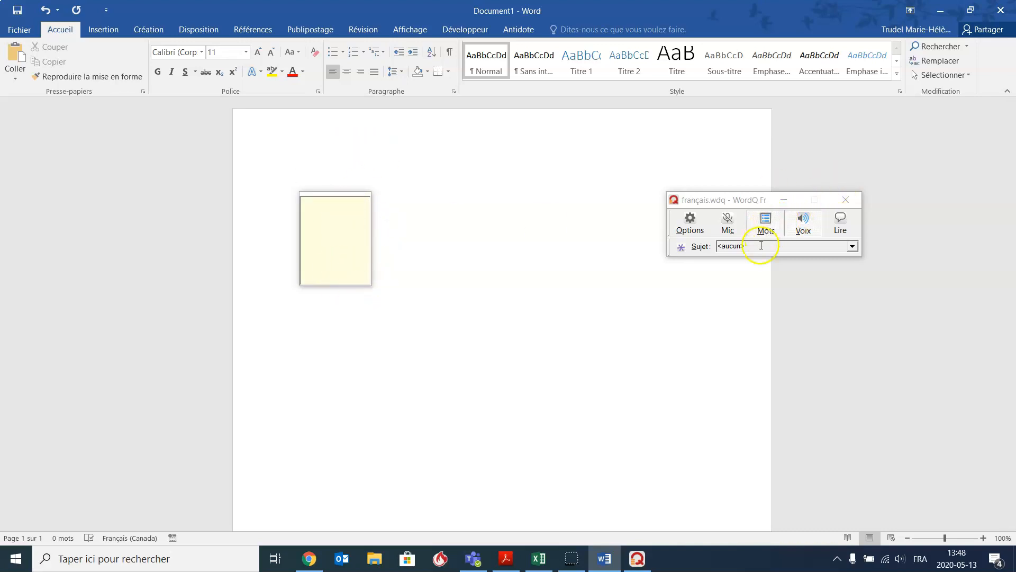
pyautogui.click(497, 218)
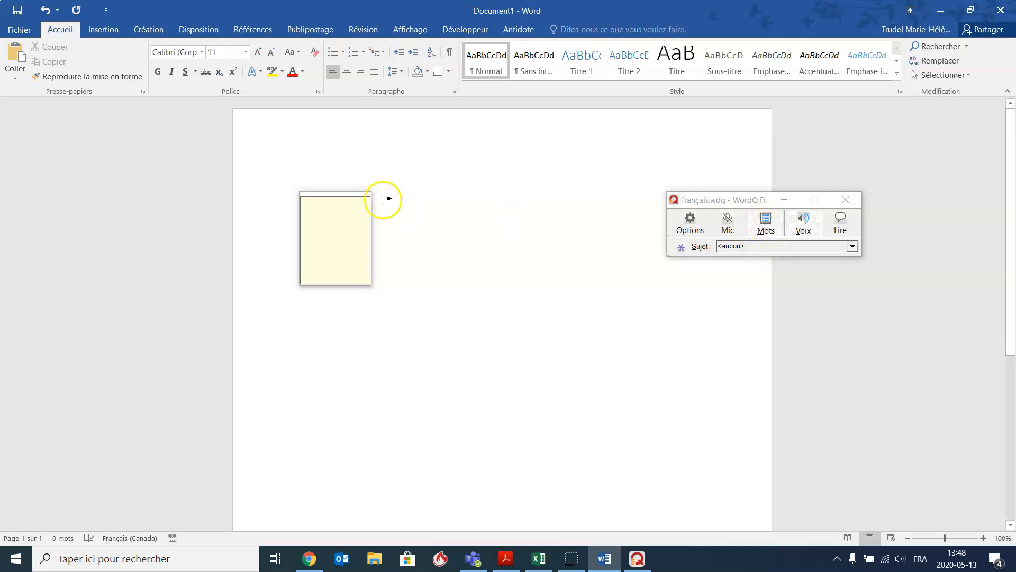
pyautogui.write('m')
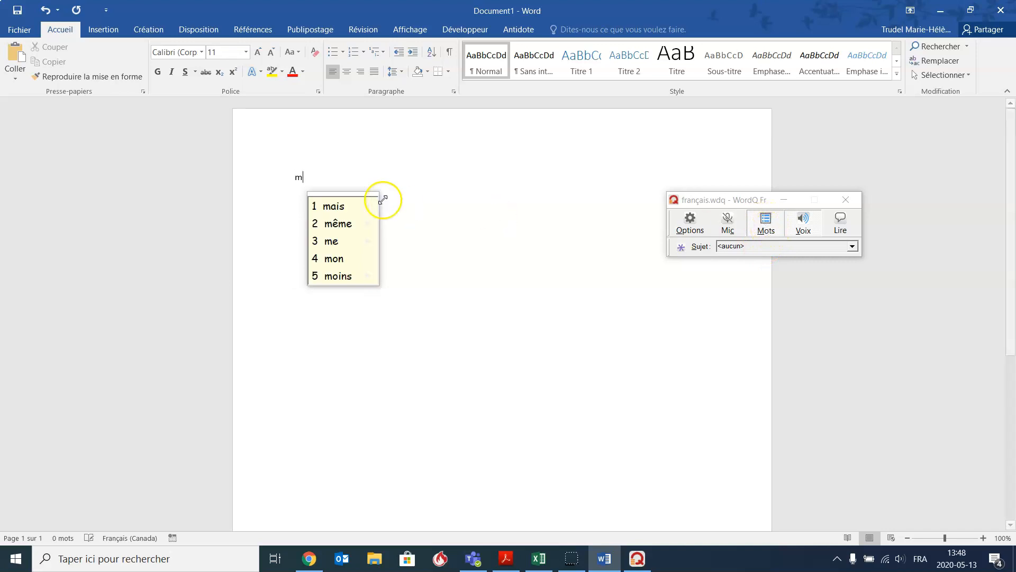
pyautogui.click(342, 282)
# Write "Aujourd'hui" in the document by entering "Auj" and accepting the matching predicted word.
pyautogui.write('A')
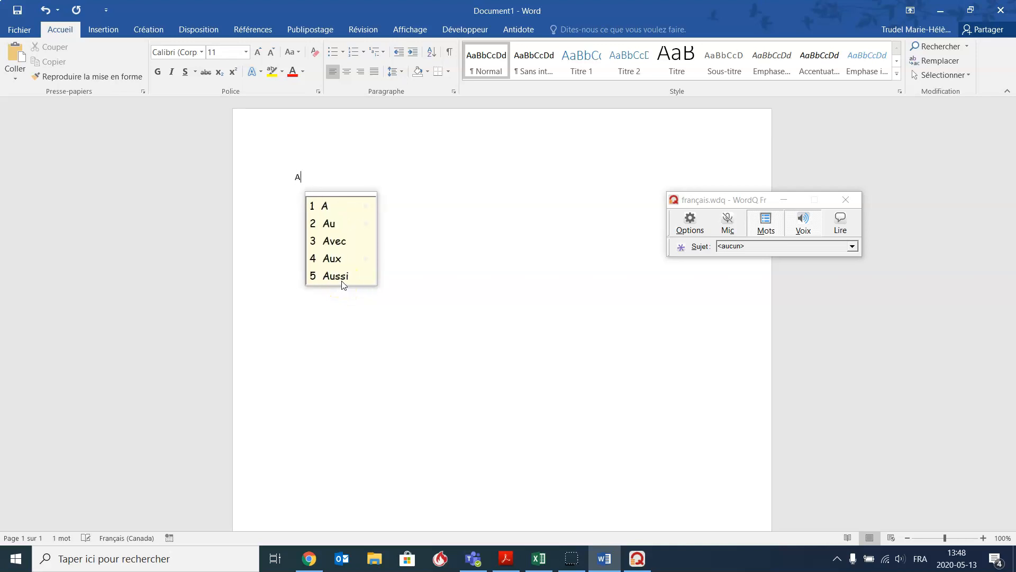
pyautogui.write('uj')
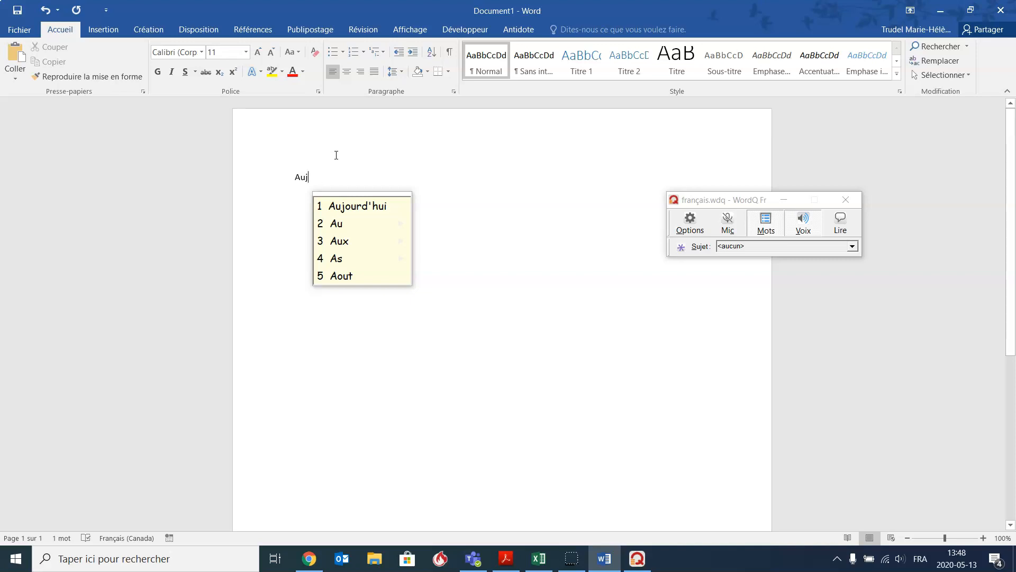
pyautogui.click(353, 206)
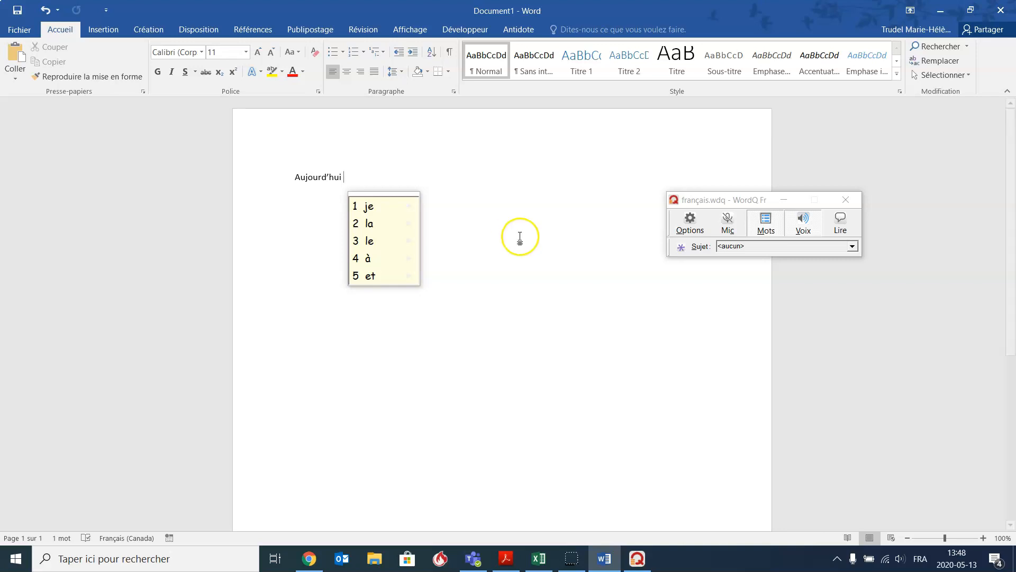
# Set the number of words shown in the WordQ prediction list to 9.
pyautogui.click(684, 232)
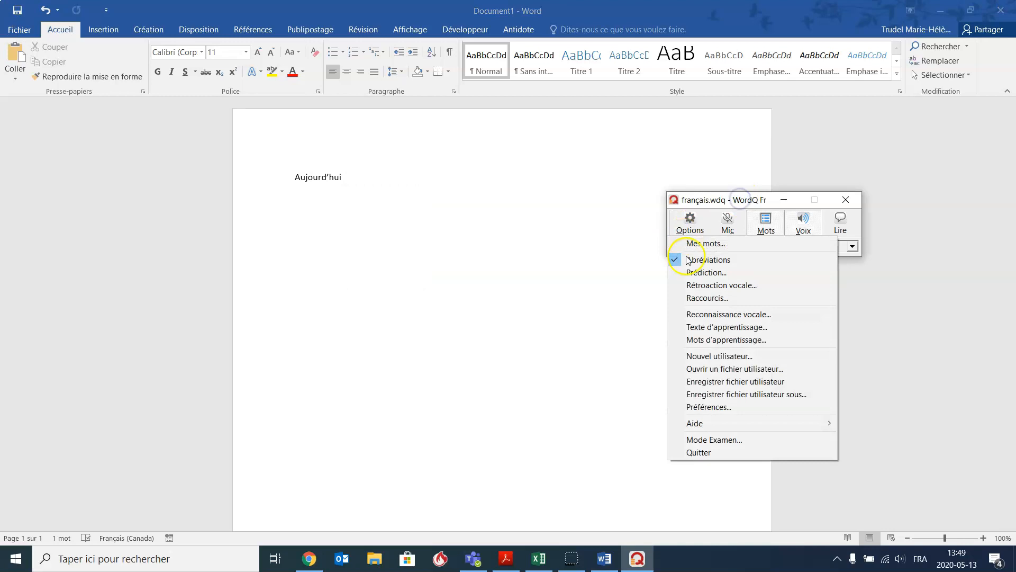
pyautogui.click(720, 272)
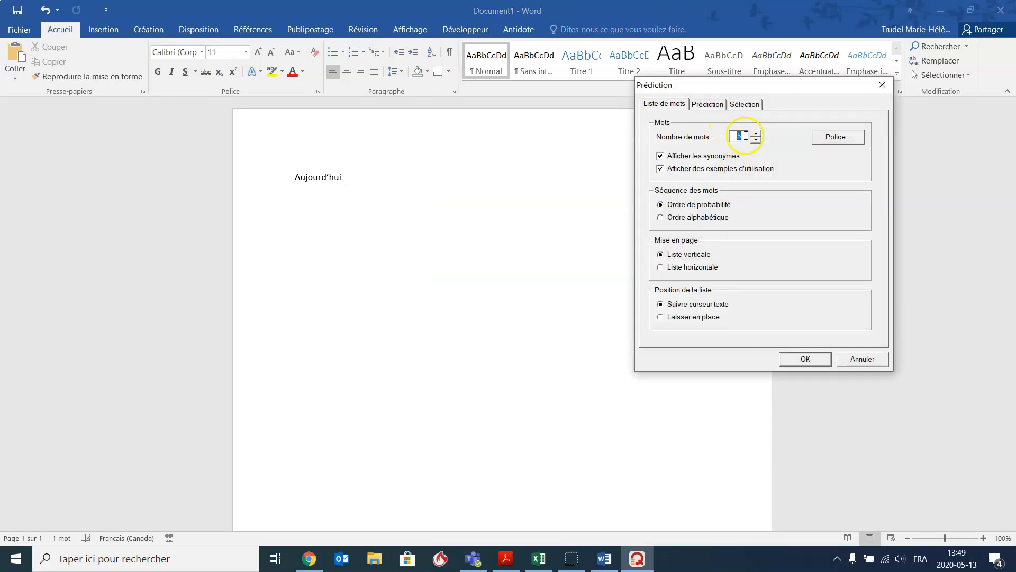
pyautogui.click(756, 134)
pyautogui.click(805, 359)
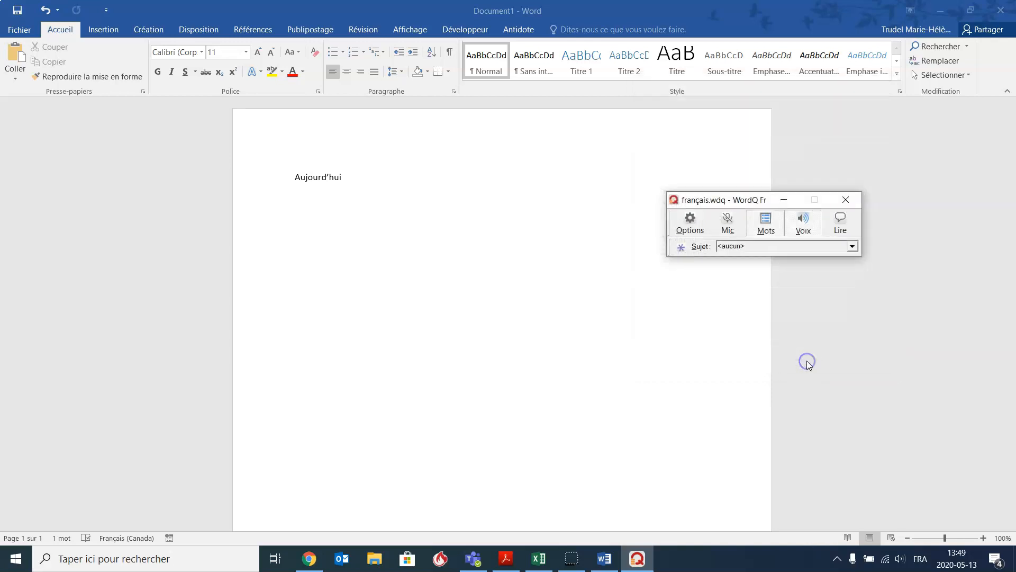
# Continue the sentence with ", j'apprends" by entering "j'ap" and accepting the matching prediction, with WordQ's voice feedback turned off.
pyautogui.click(370, 176)
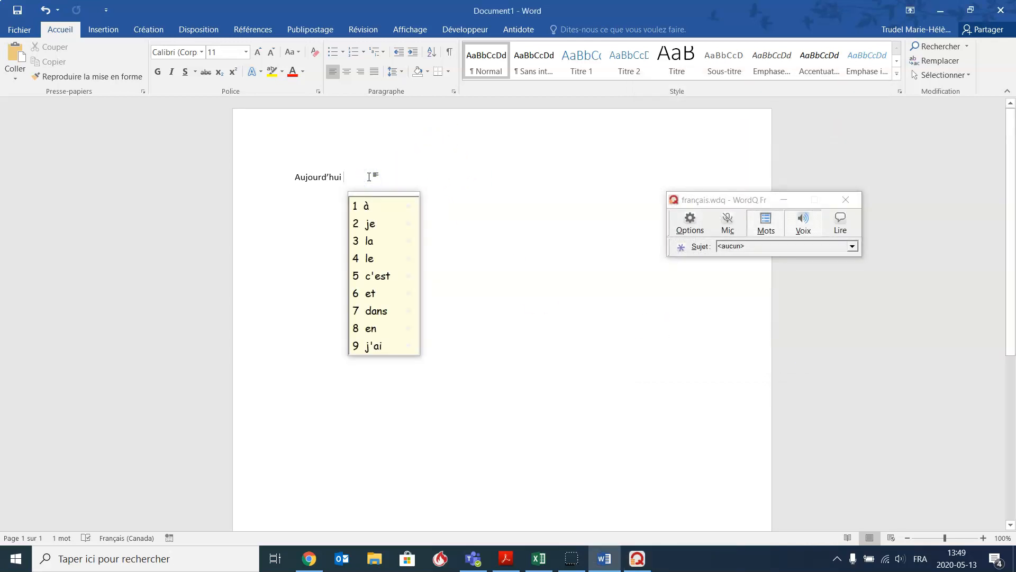
pyautogui.write(',')
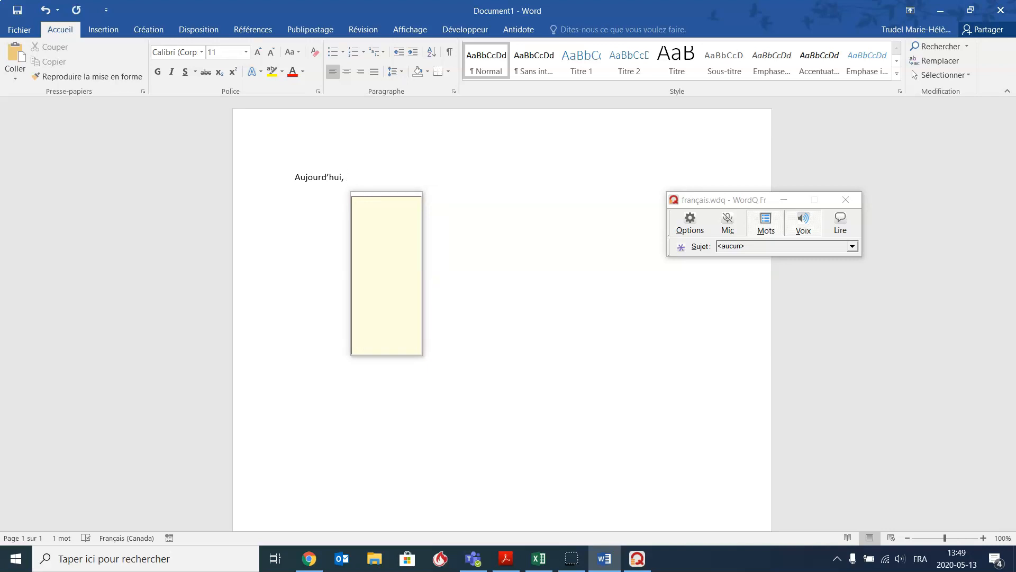
pyautogui.write(' j')
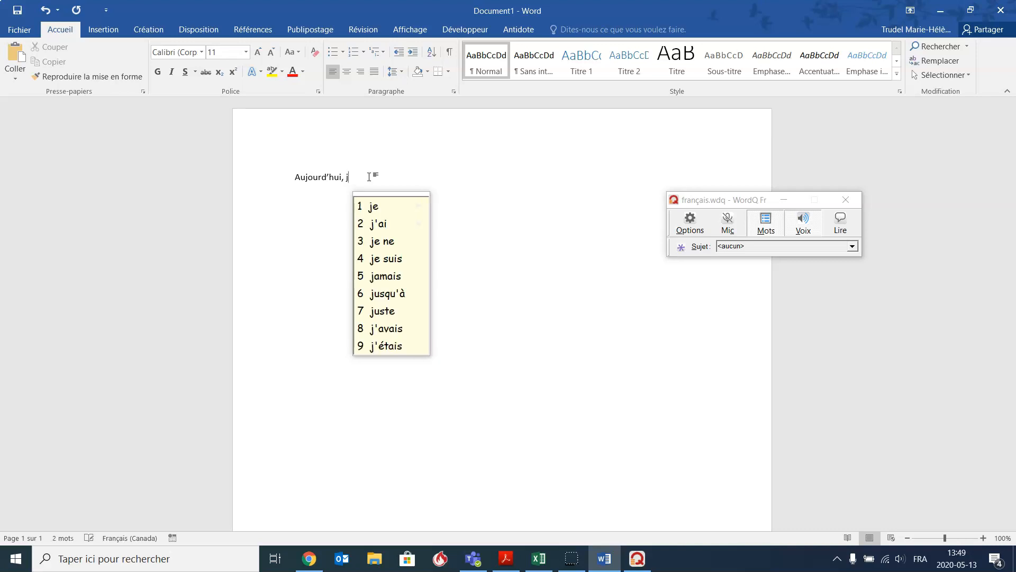
pyautogui.write("'")
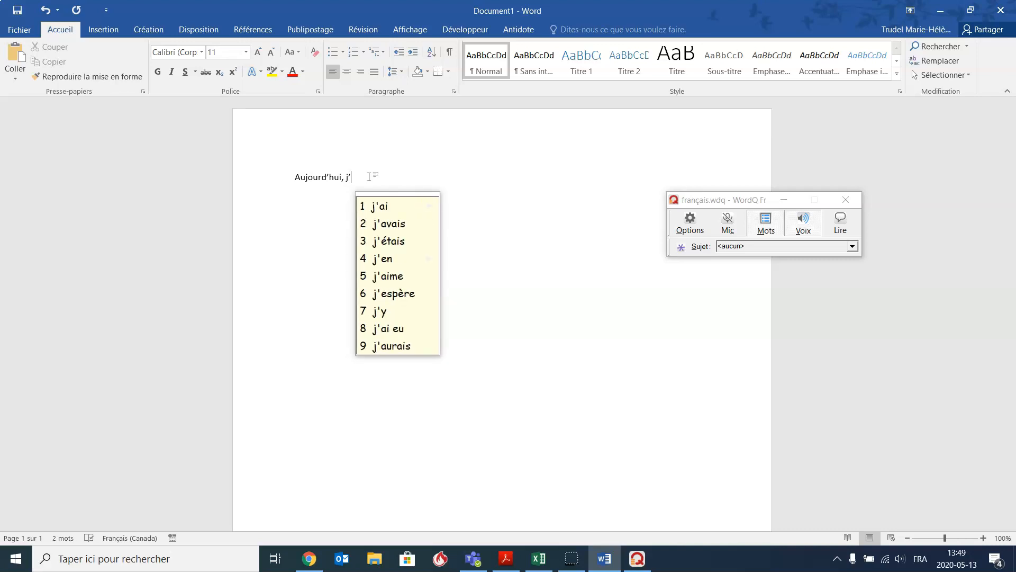
pyautogui.write('a')
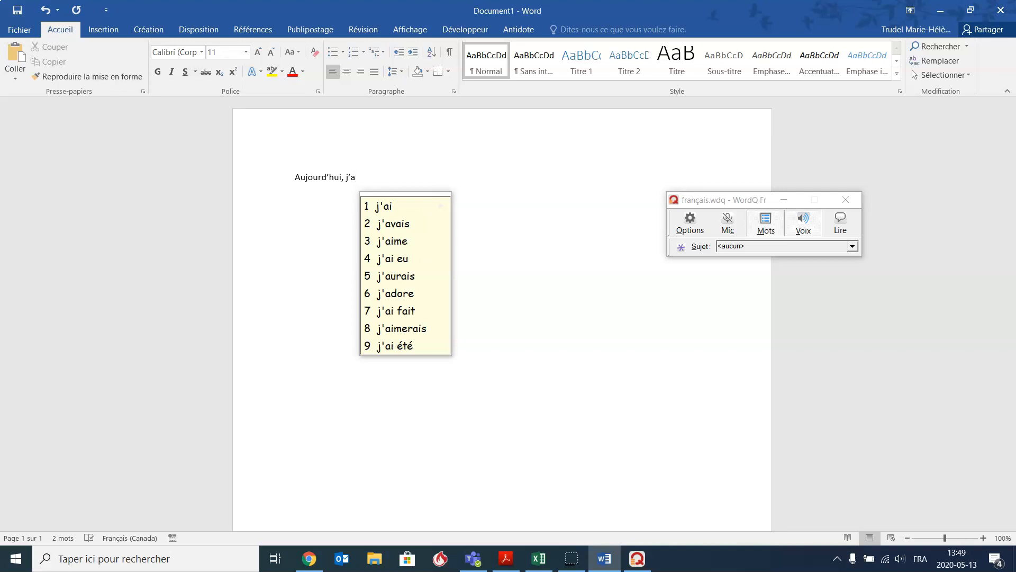
pyautogui.write('p')
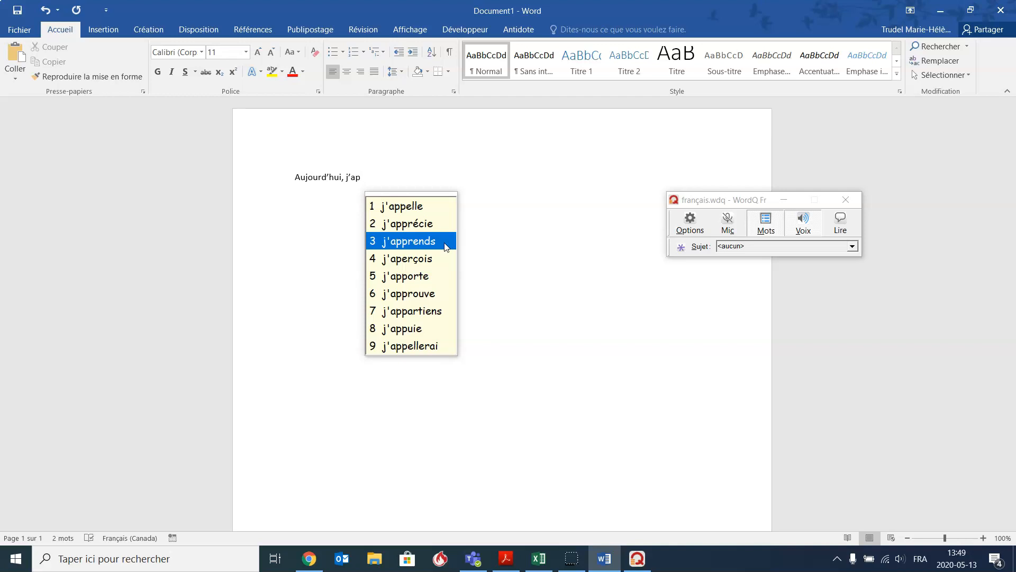
pyautogui.click(812, 232)
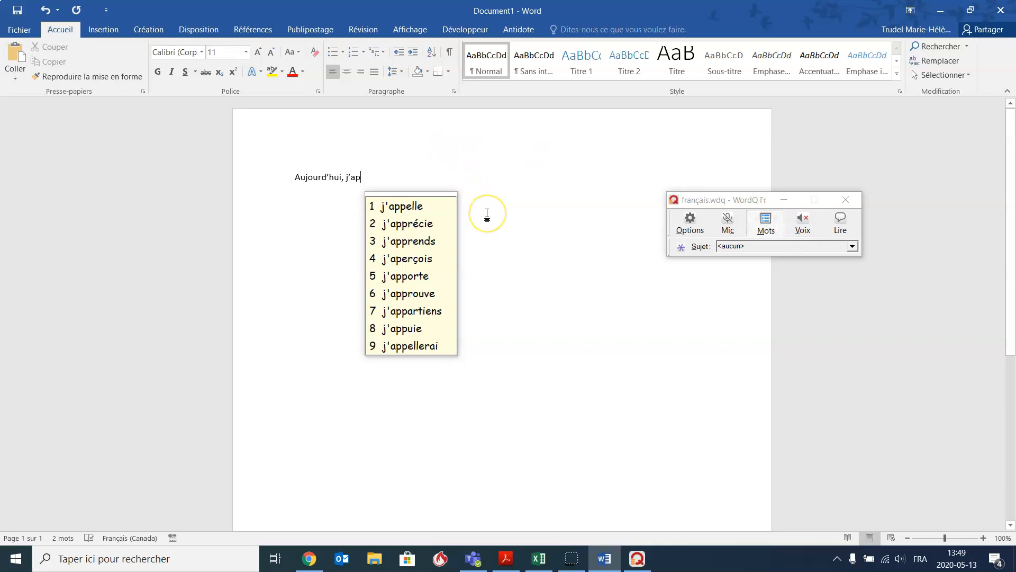
pyautogui.click(456, 246)
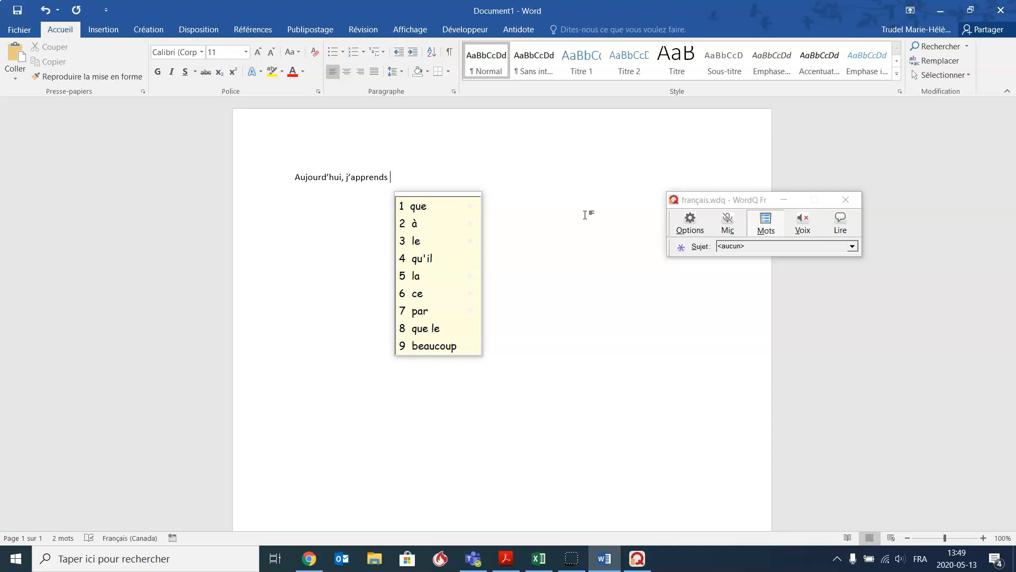
# Check the usage example for the predicted word "à", and add "à utiliser" to the sentence with word predictions.
pyautogui.moveTo(471, 223)
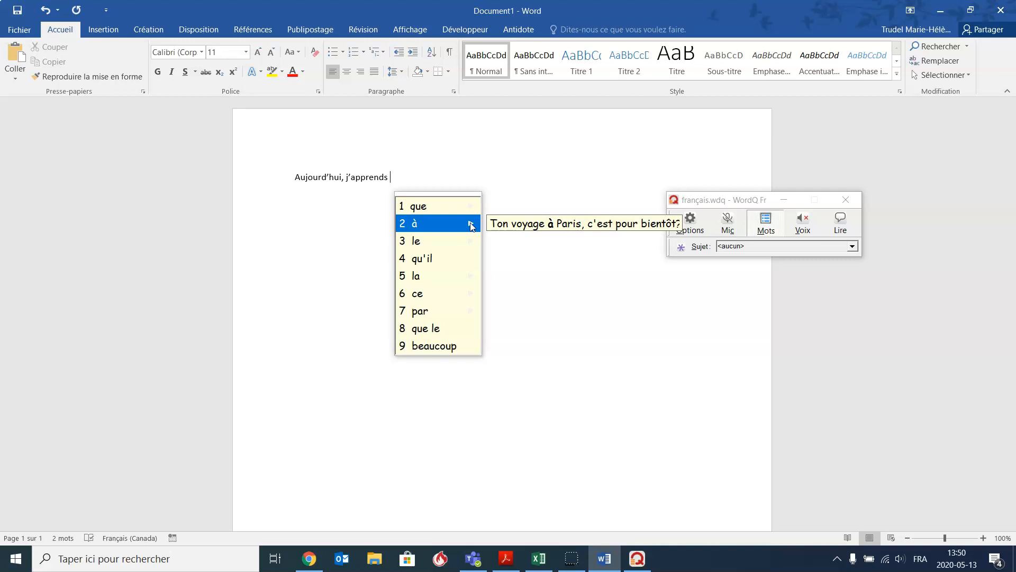
pyautogui.click(471, 226)
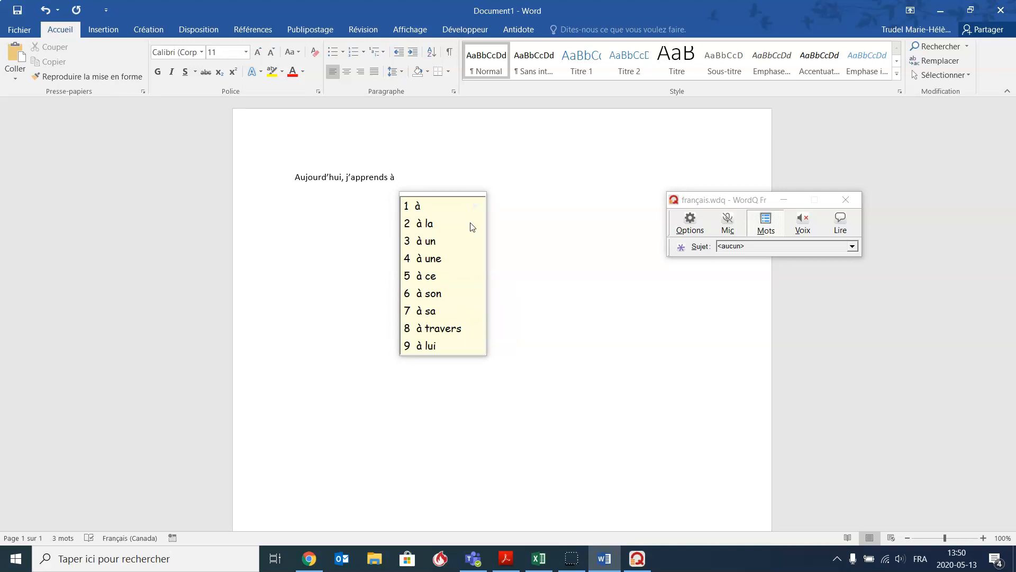
pyautogui.write('ut')
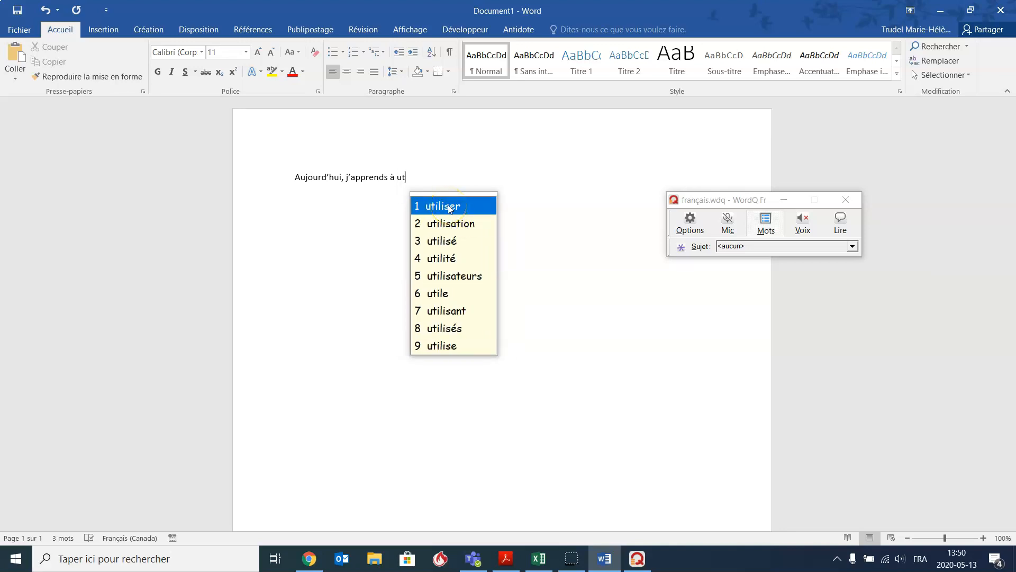
pyautogui.click(449, 207)
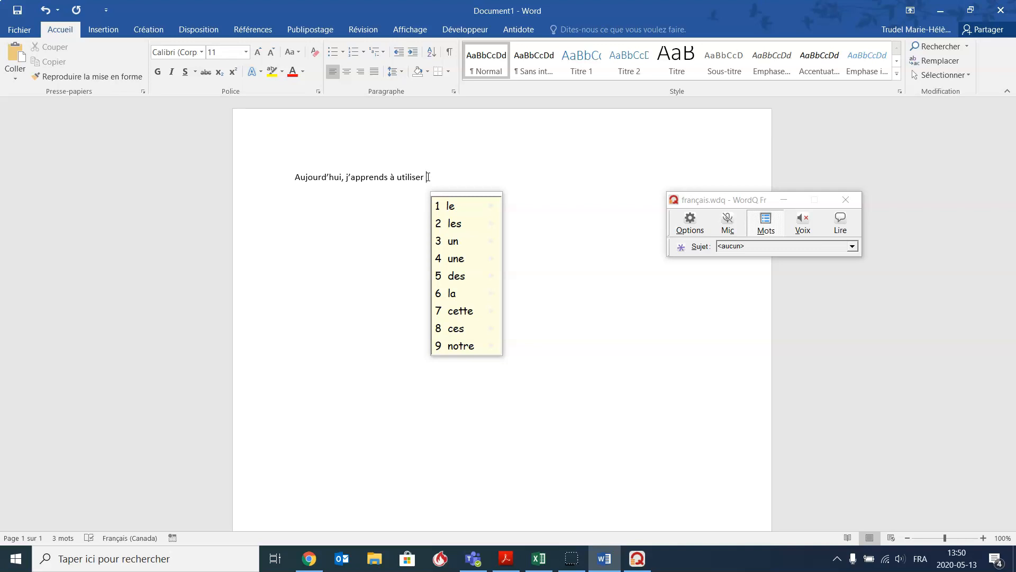
# Finish the sentence with "le logiciel WordQ.", accepting the prediction for "logiciel".
pyautogui.write('le log')
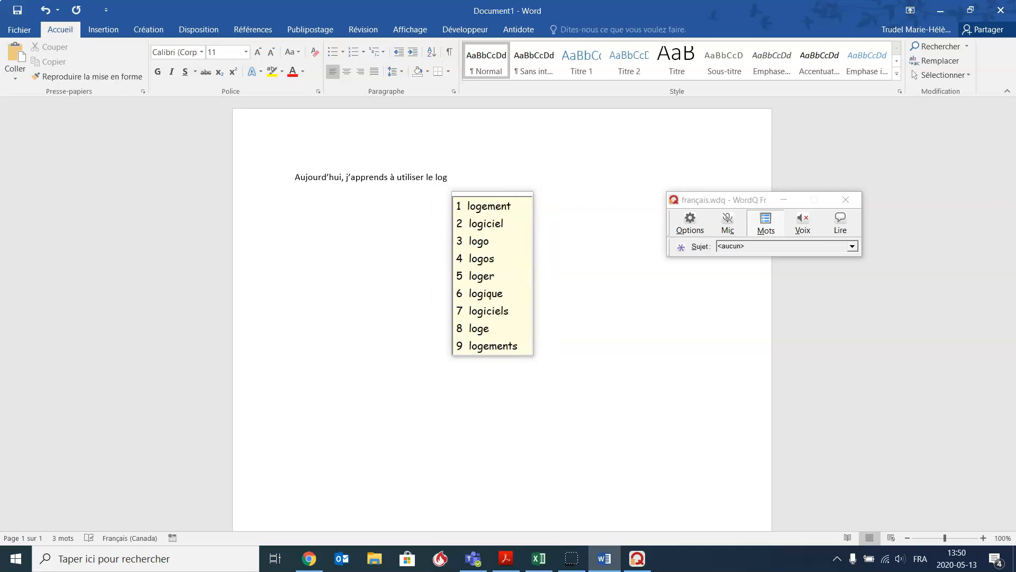
pyautogui.write('i')
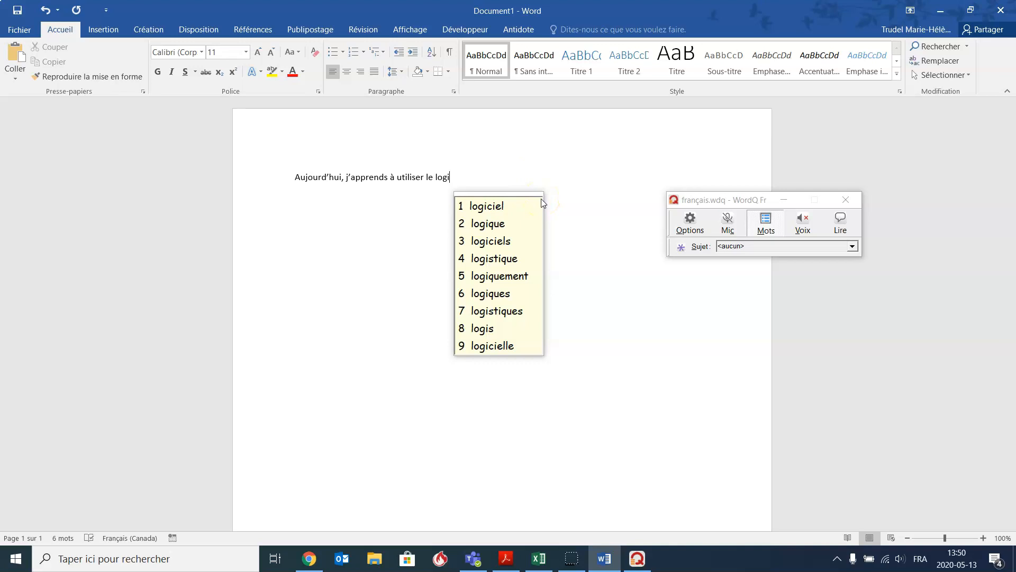
pyautogui.click(541, 205)
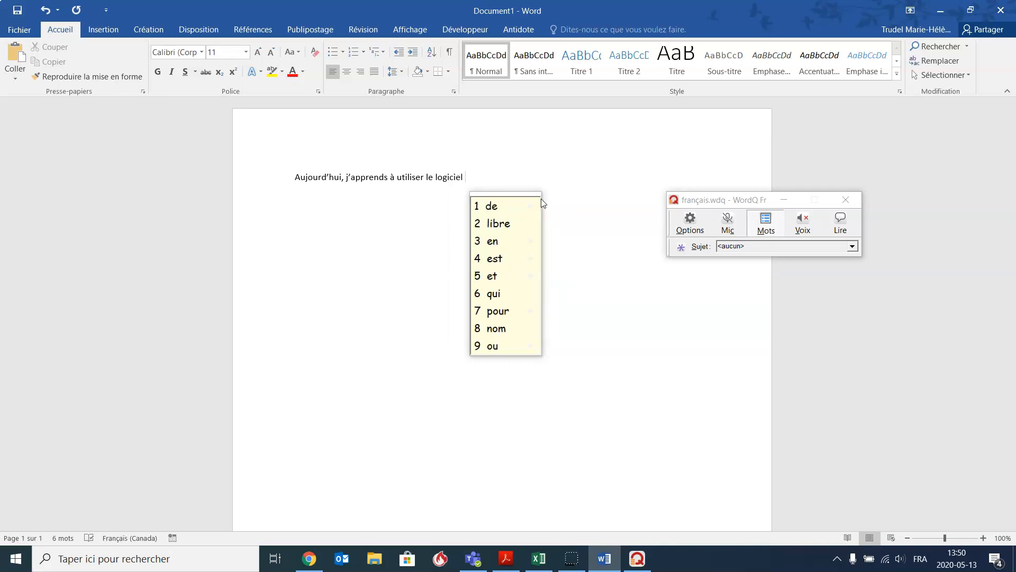
pyautogui.write('W')
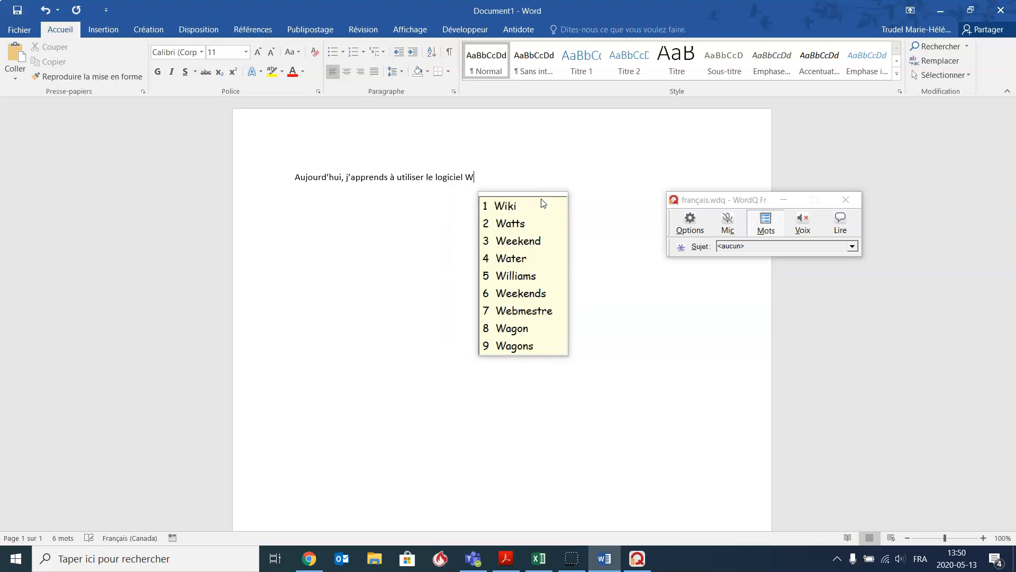
pyautogui.write('ord')
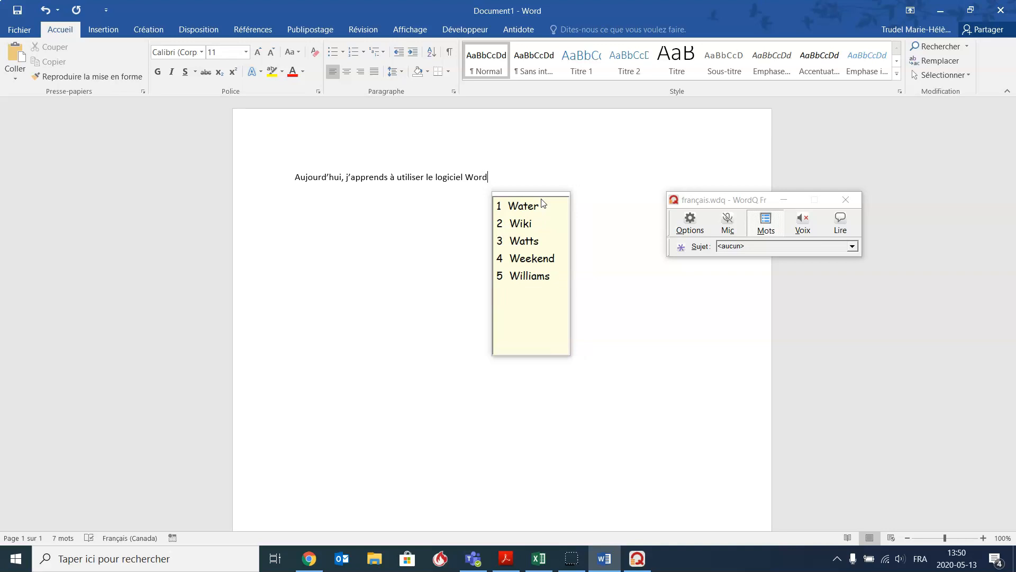
pyautogui.write('Q.')
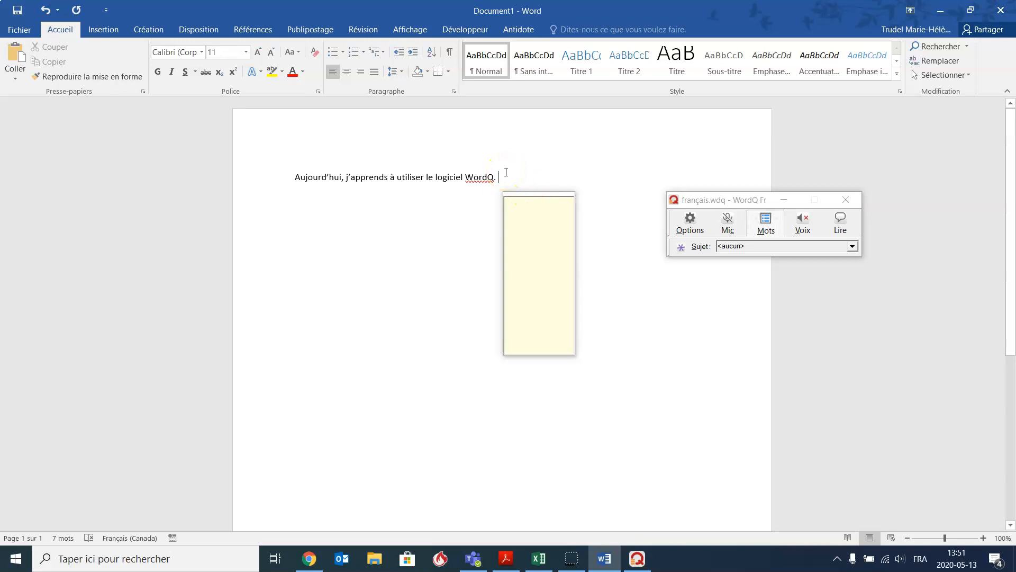
# Have WordQ read the entire sentence in the document aloud, and repeat the reading.
pyautogui.moveTo(506, 172); pyautogui.dragTo(290, 180)
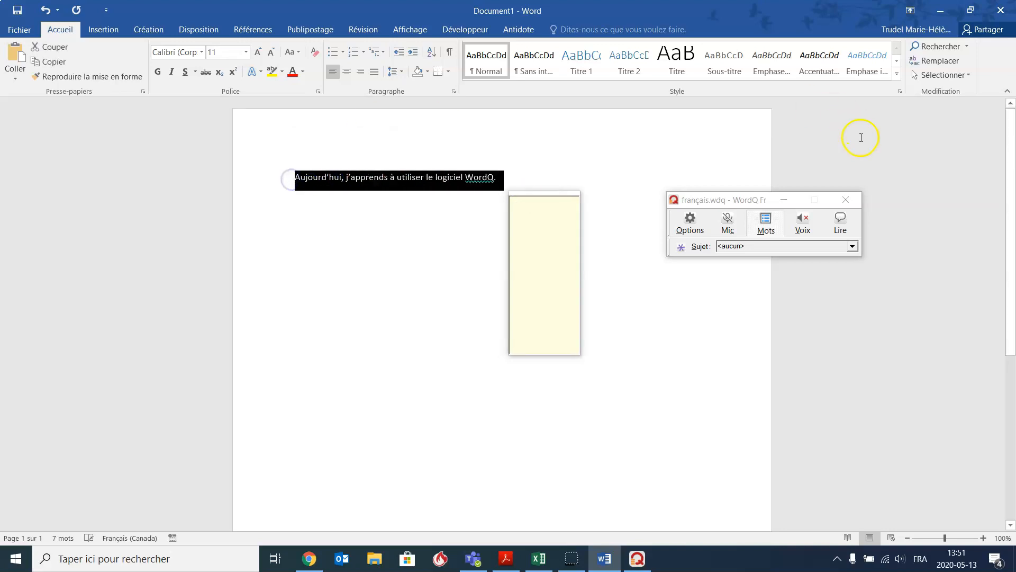
pyautogui.click(843, 233)
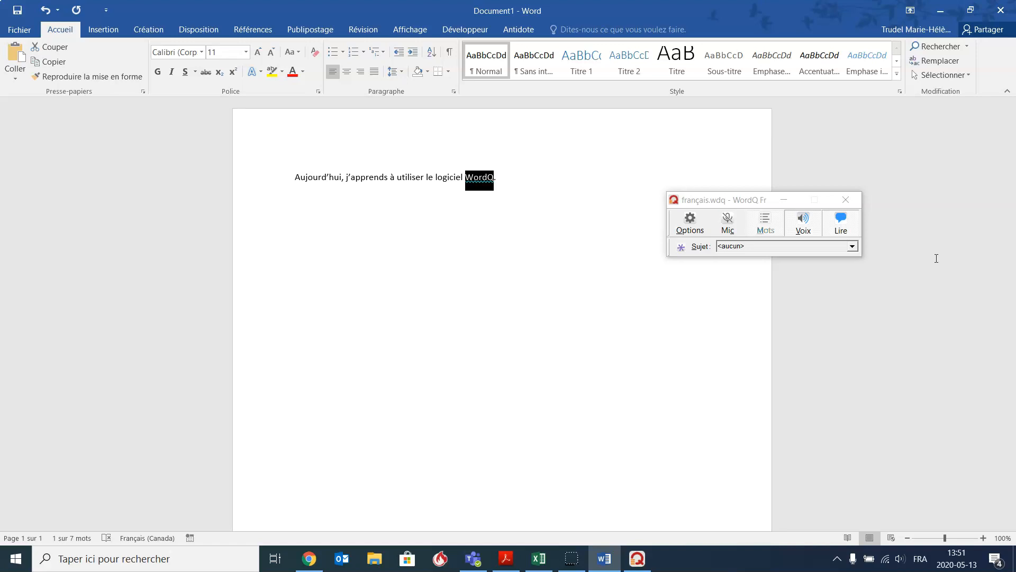
pyautogui.click(587, 176)
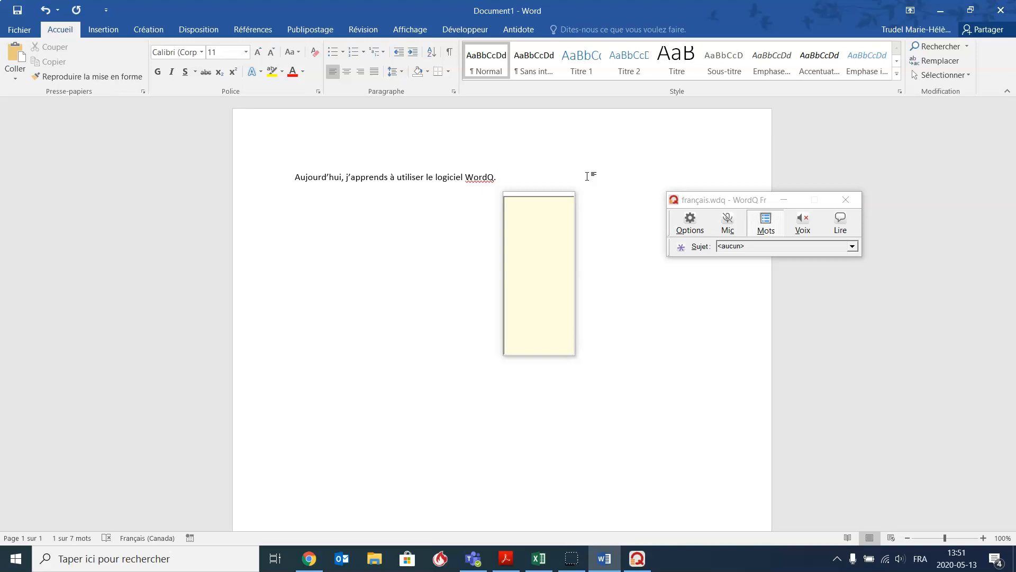
pyautogui.click(846, 233)
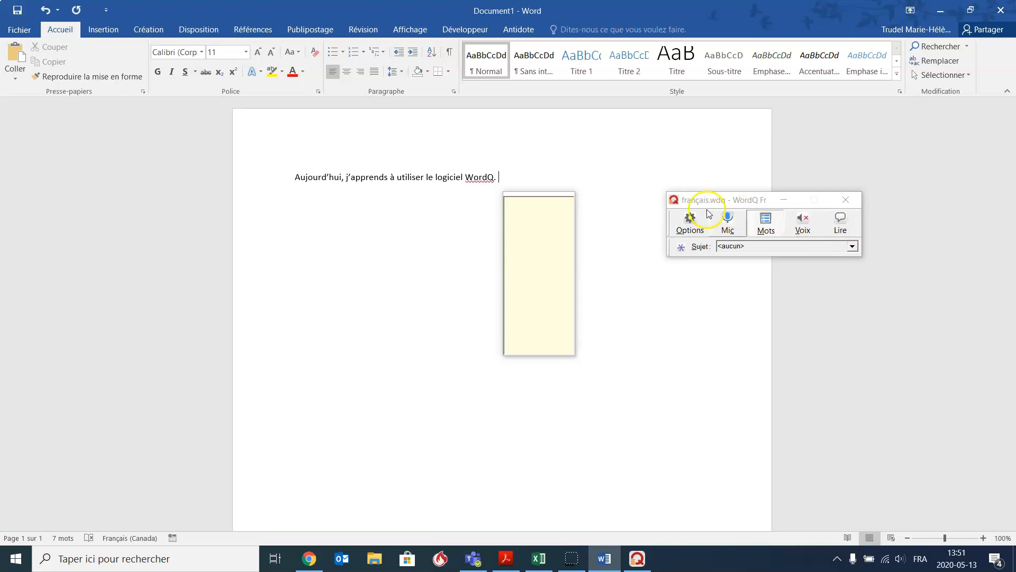
pyautogui.moveTo(497, 179); pyautogui.dragTo(302, 186)
pyautogui.click(842, 227)
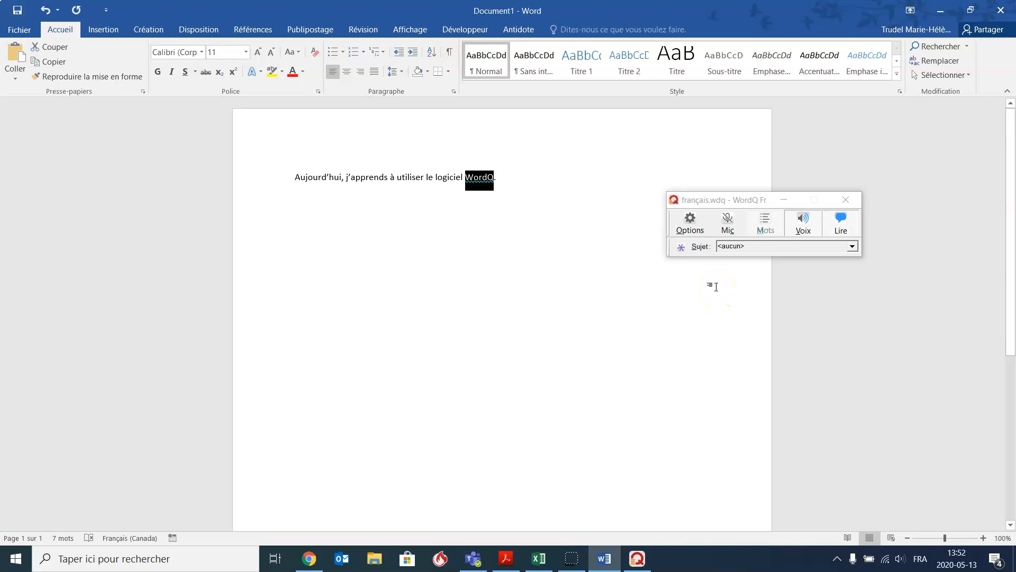
# Examine the volume, reading speed and available voices in WordQ's voice feedback settings, and cancel the dialog.
pyautogui.click(696, 229)
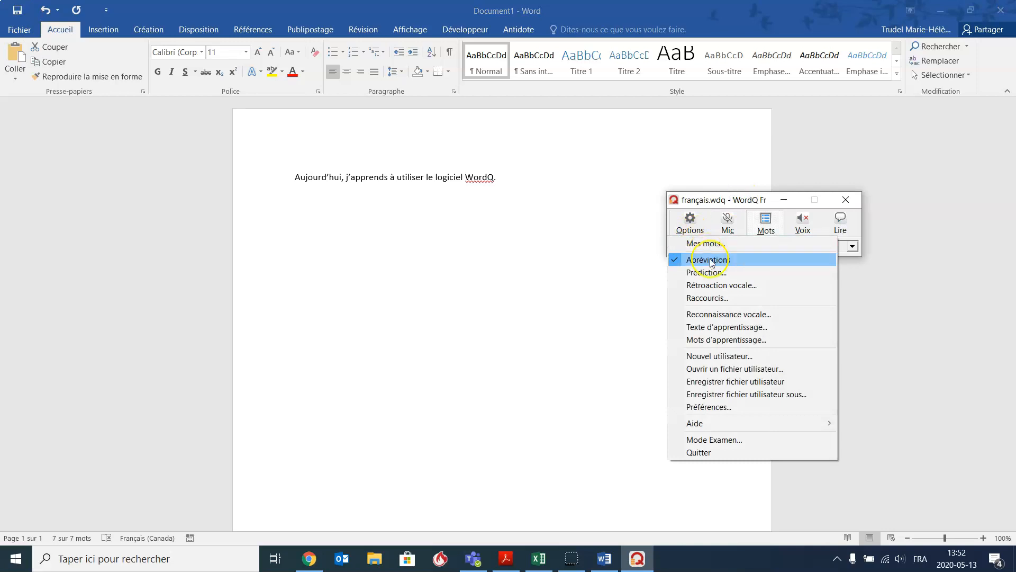
pyautogui.click(725, 286)
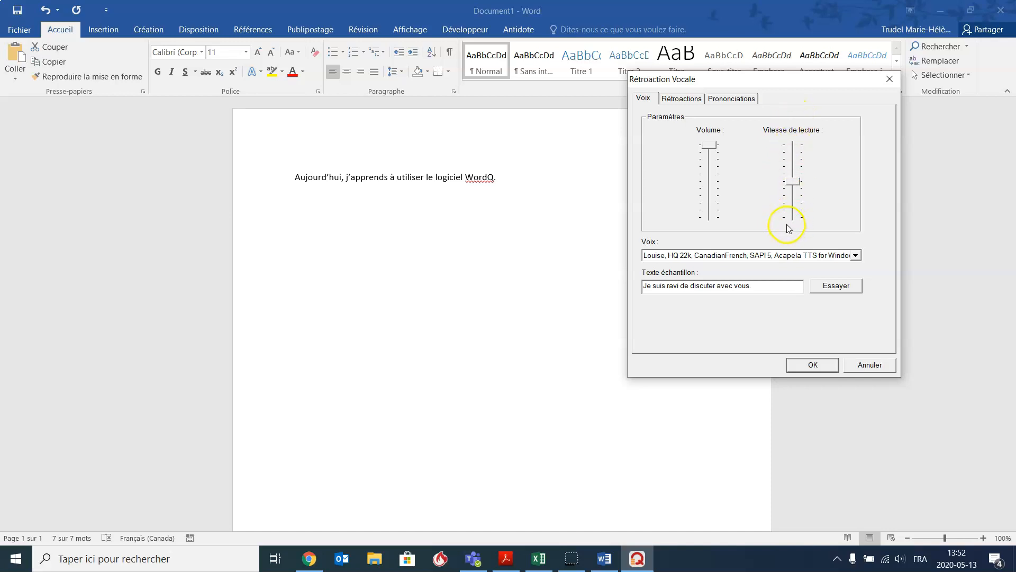
pyautogui.click(856, 256)
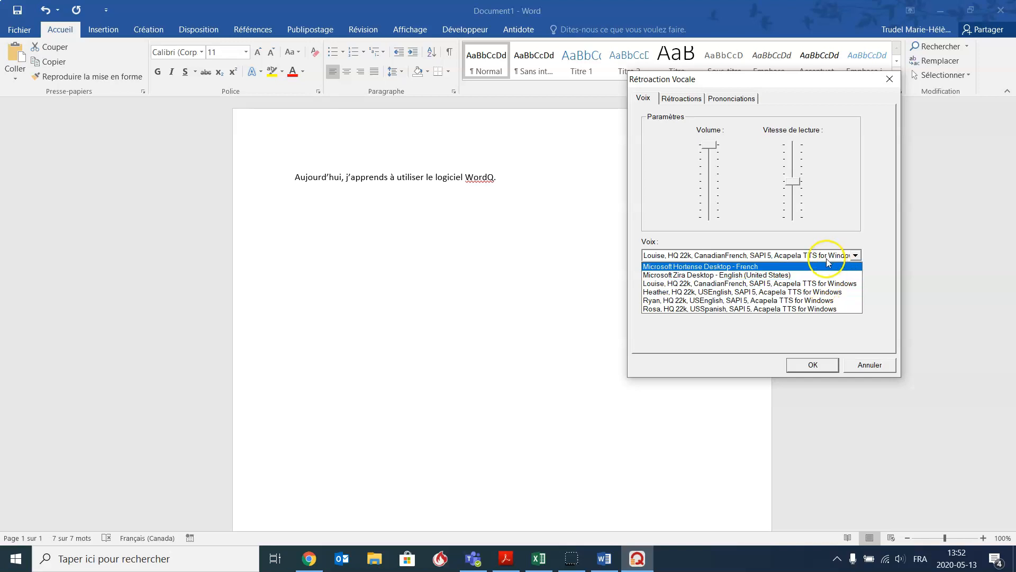
pyautogui.click(869, 365)
pyautogui.click(869, 365)
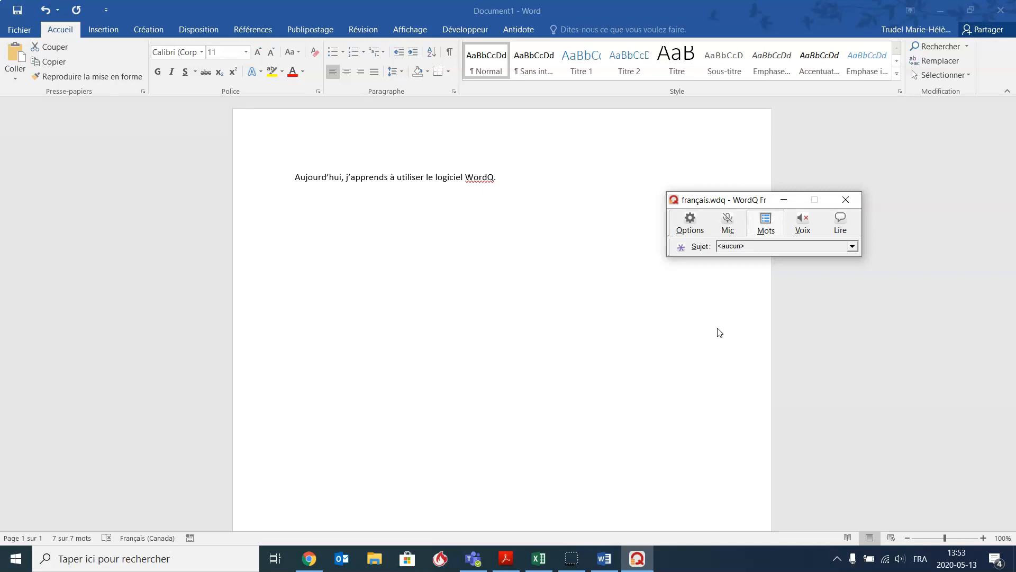